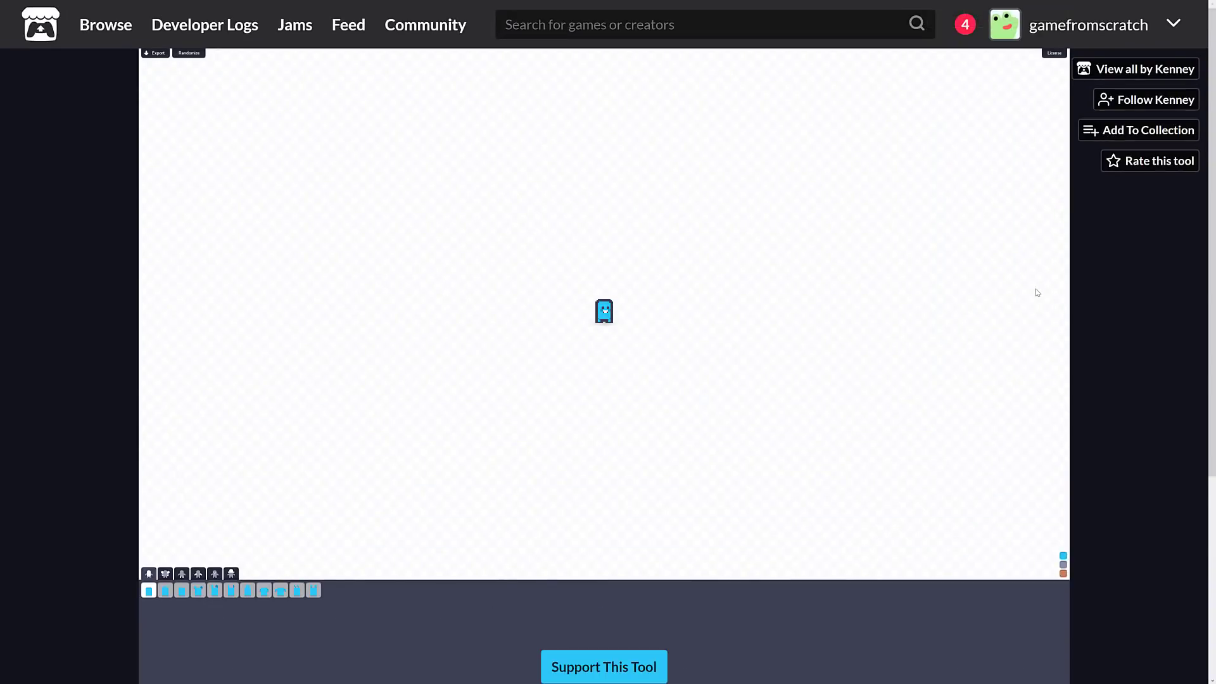
Try several body shapes for the creature and choose the ninth one, with rounded protrusions drooping from both sides.
ctrl+scroll(1107, 273, down, 2)
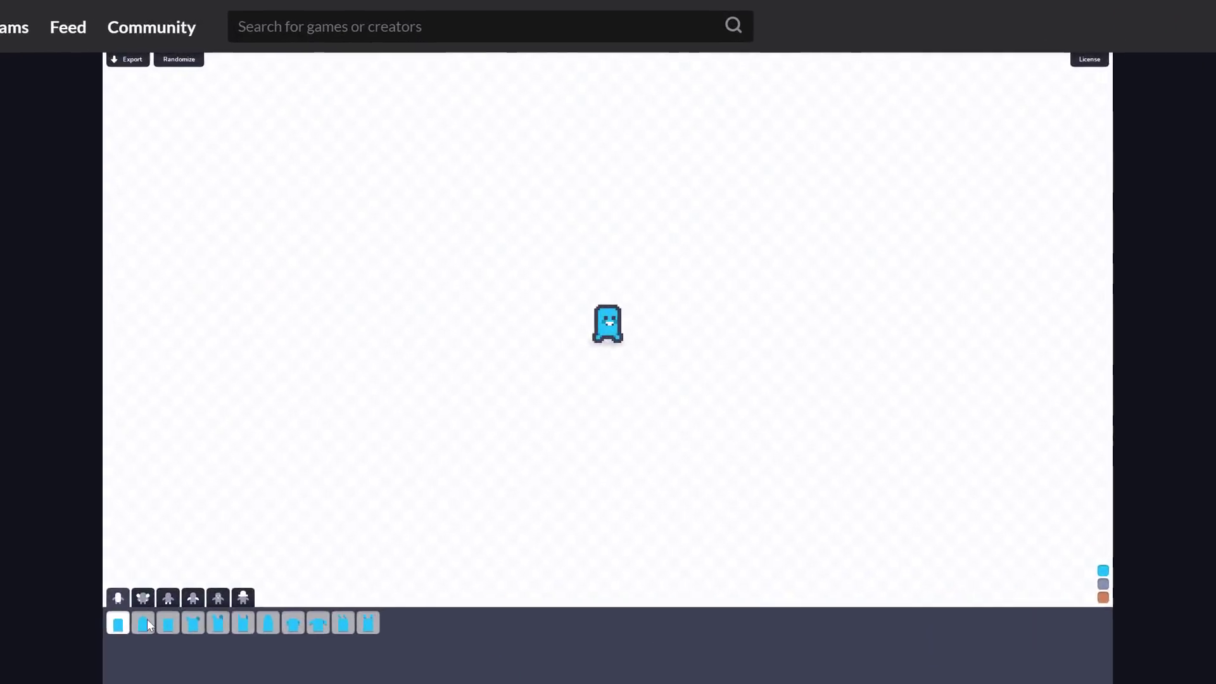
click(268, 451)
click(286, 451)
click(323, 452)
click(258, 642)
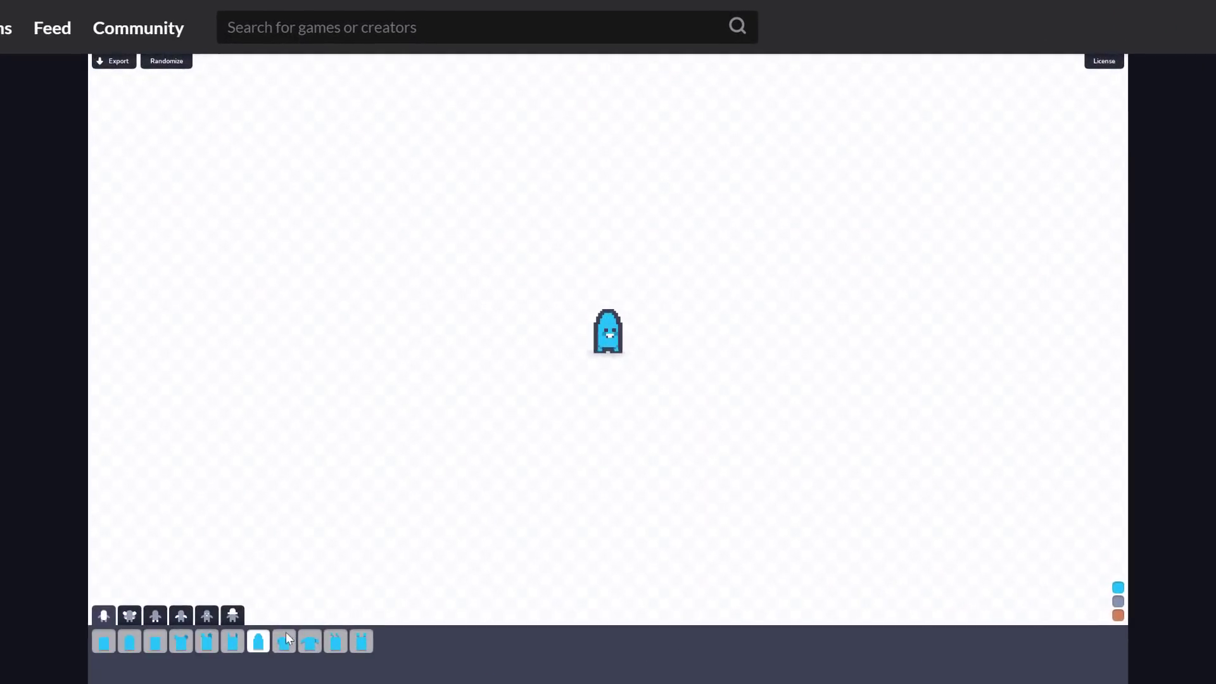
click(310, 641)
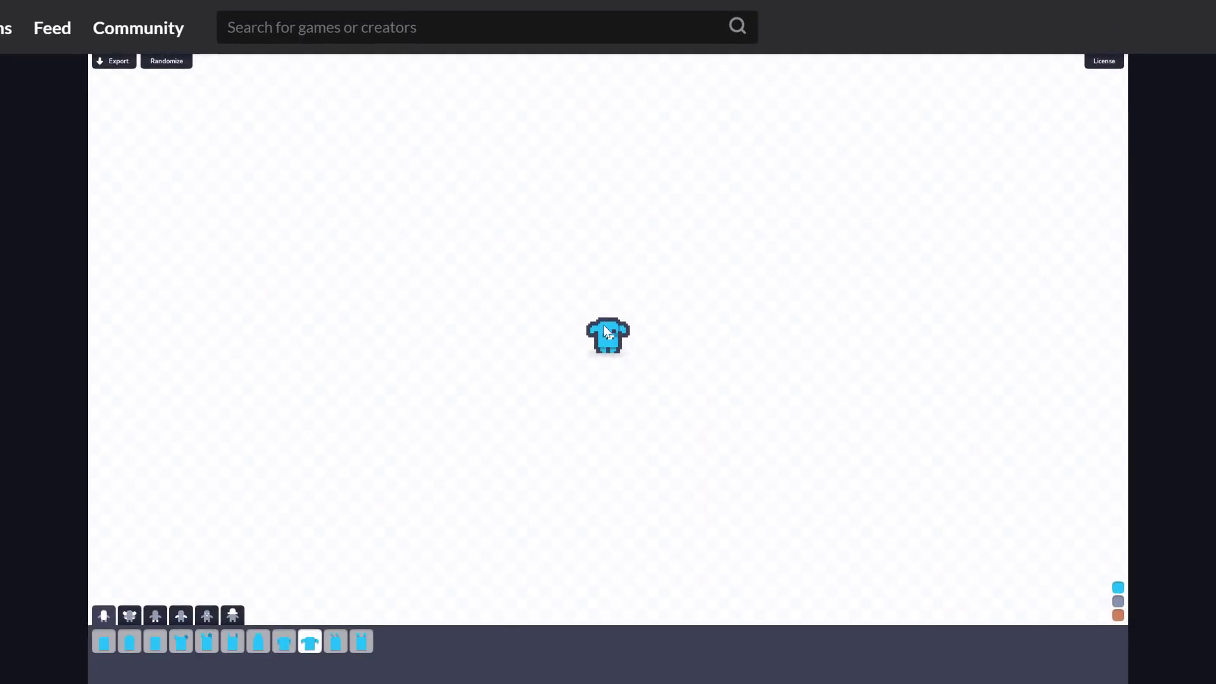
Set the creature's primary color to purple and its third color to dark gray.
click(1117, 587)
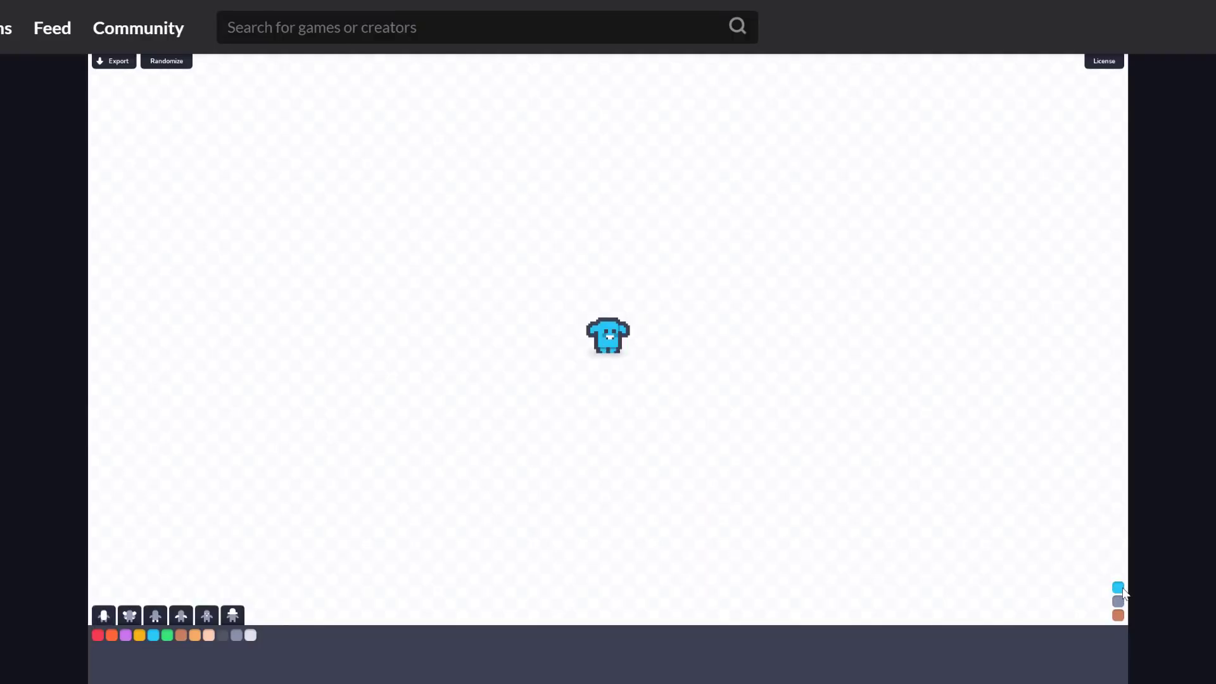
click(125, 635)
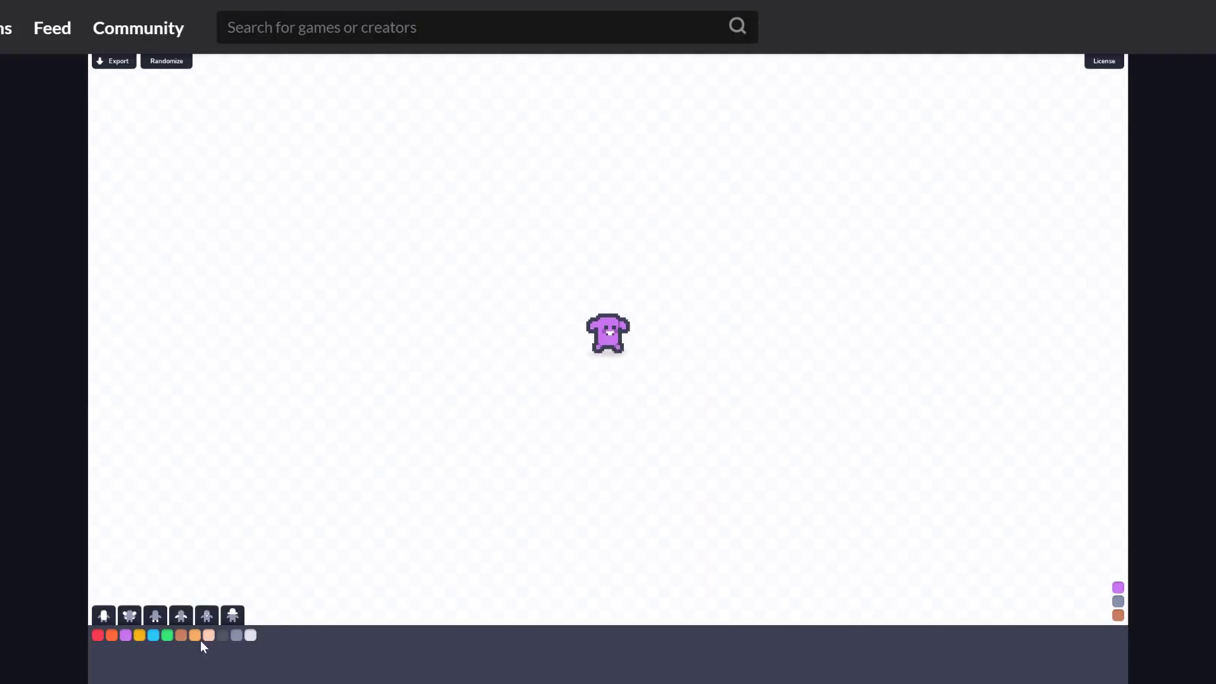
click(223, 635)
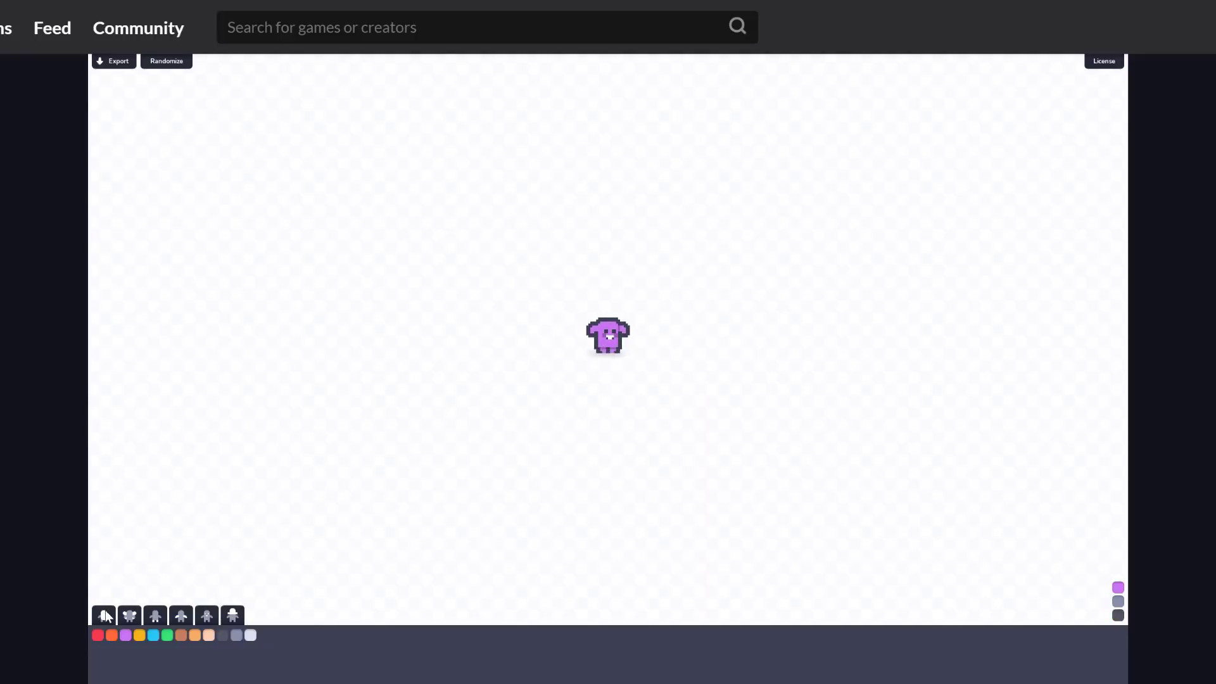
Try the tail and wing variants and give the creature the first tail shape after the empty option.
click(129, 614)
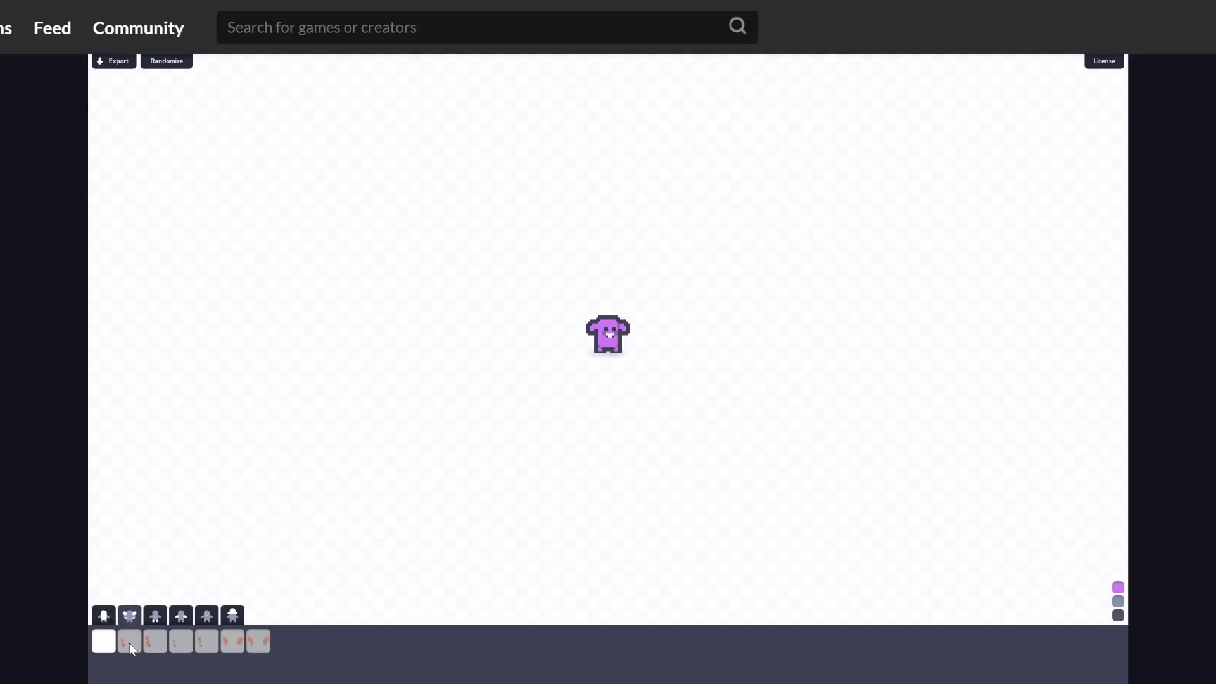
click(158, 641)
click(177, 641)
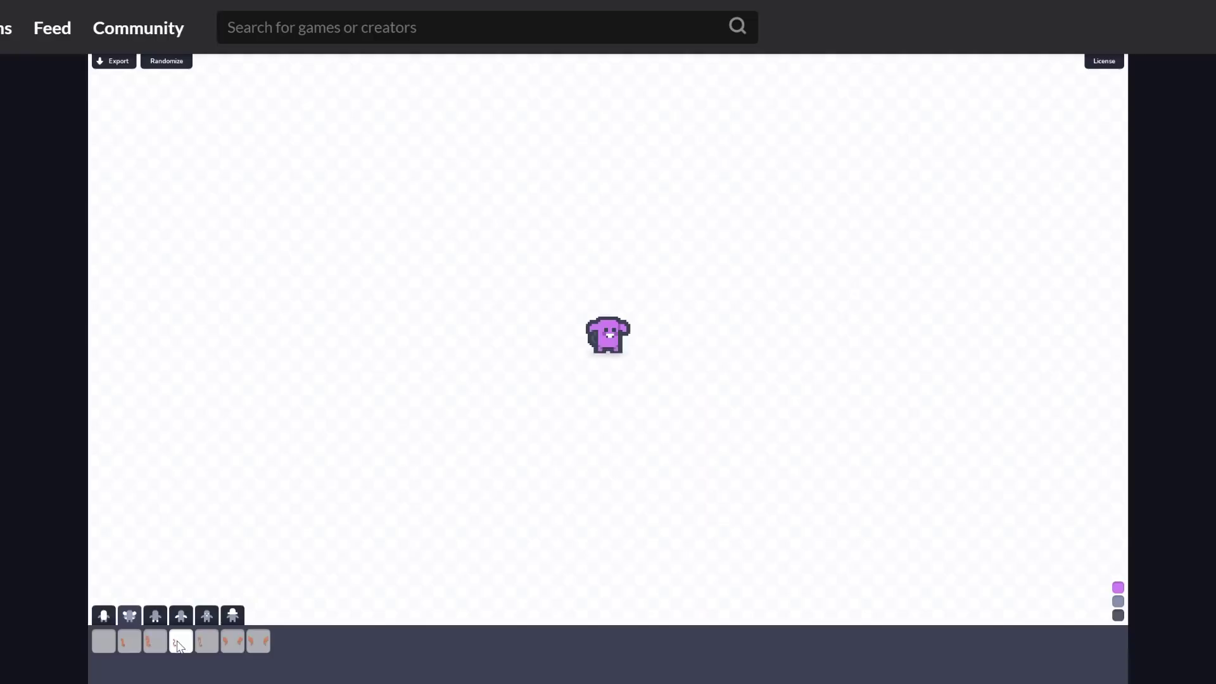
click(231, 640)
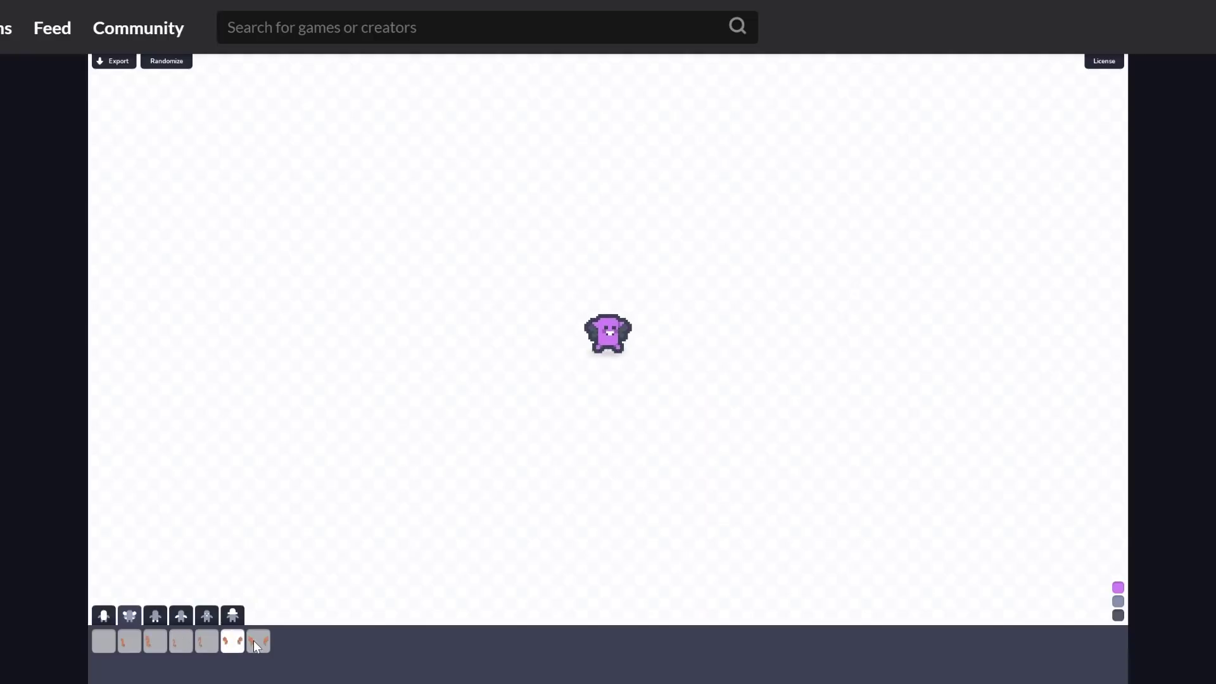
click(255, 640)
click(149, 643)
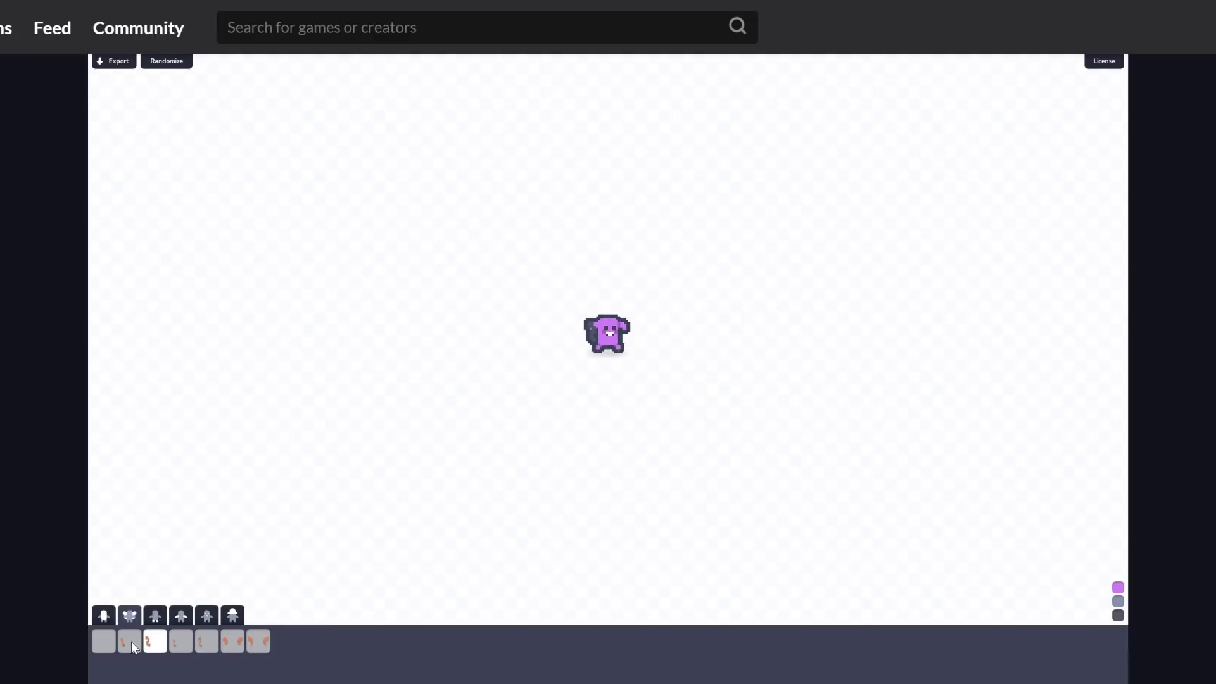
click(131, 641)
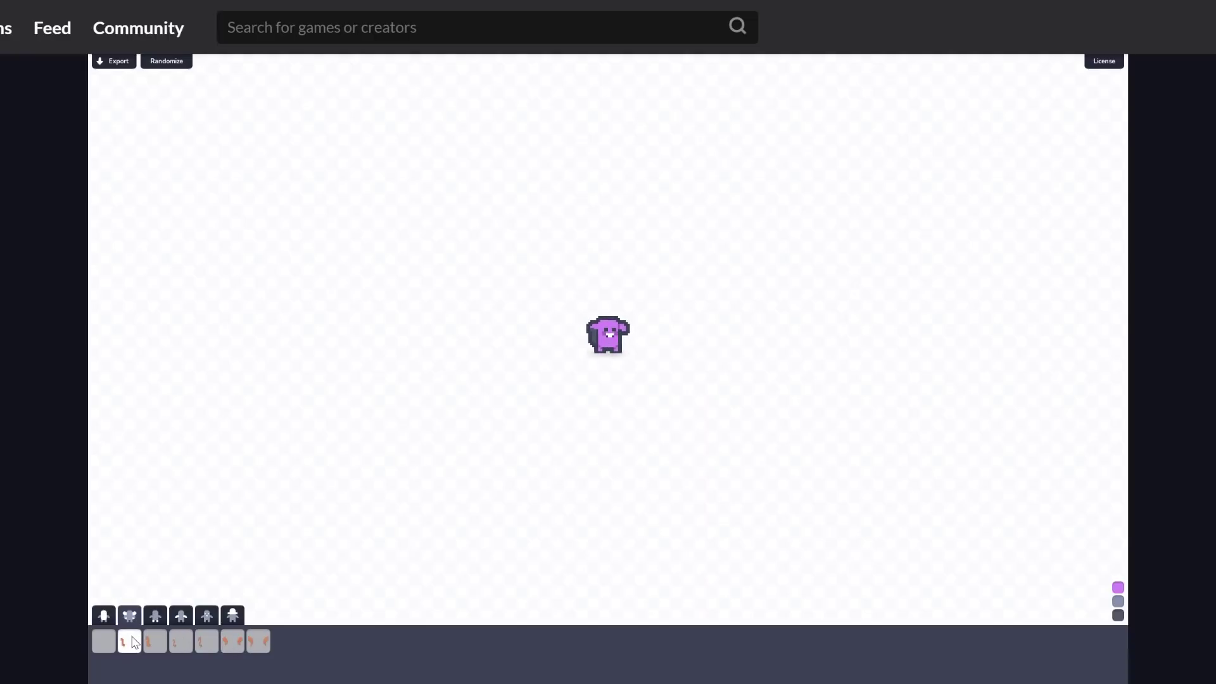
Try different leg styles and give the creature the fourth, multi-legged variant.
click(163, 618)
click(181, 642)
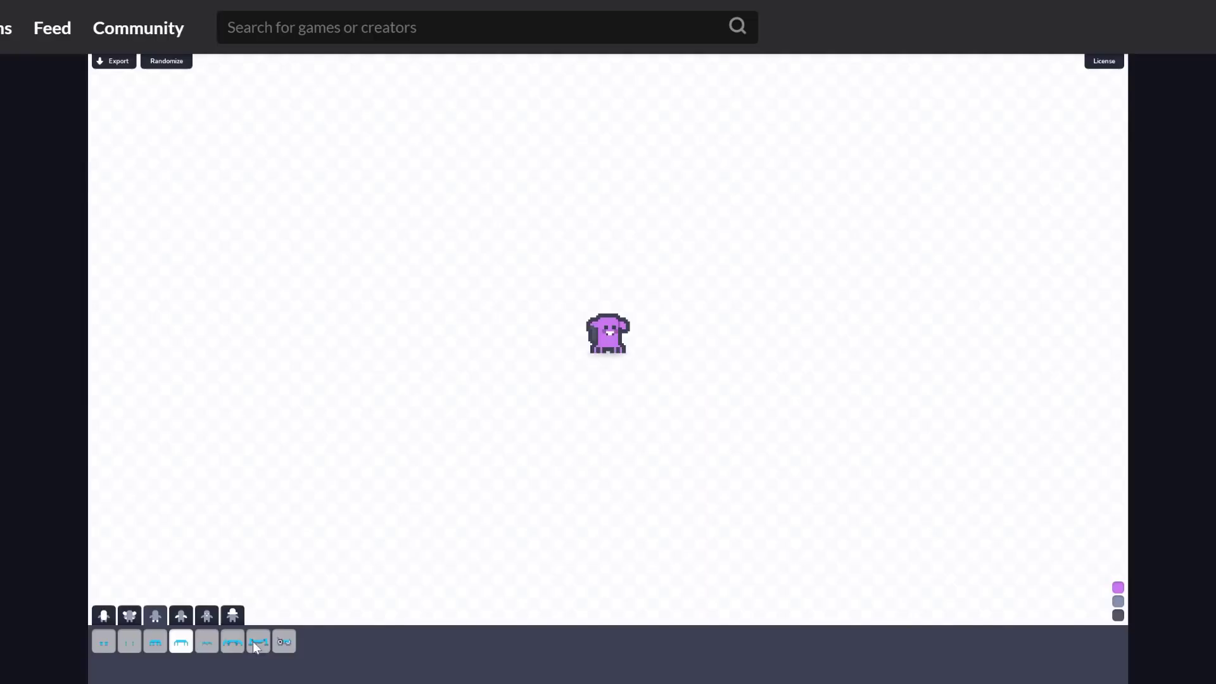
click(287, 641)
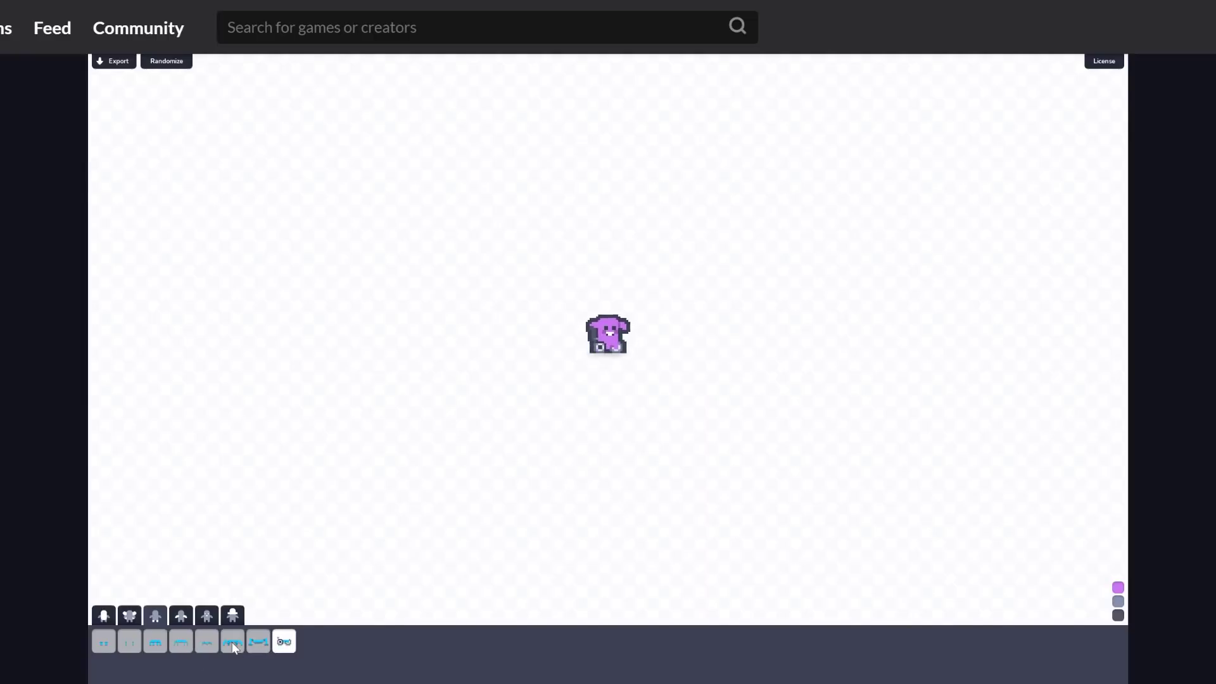
click(183, 645)
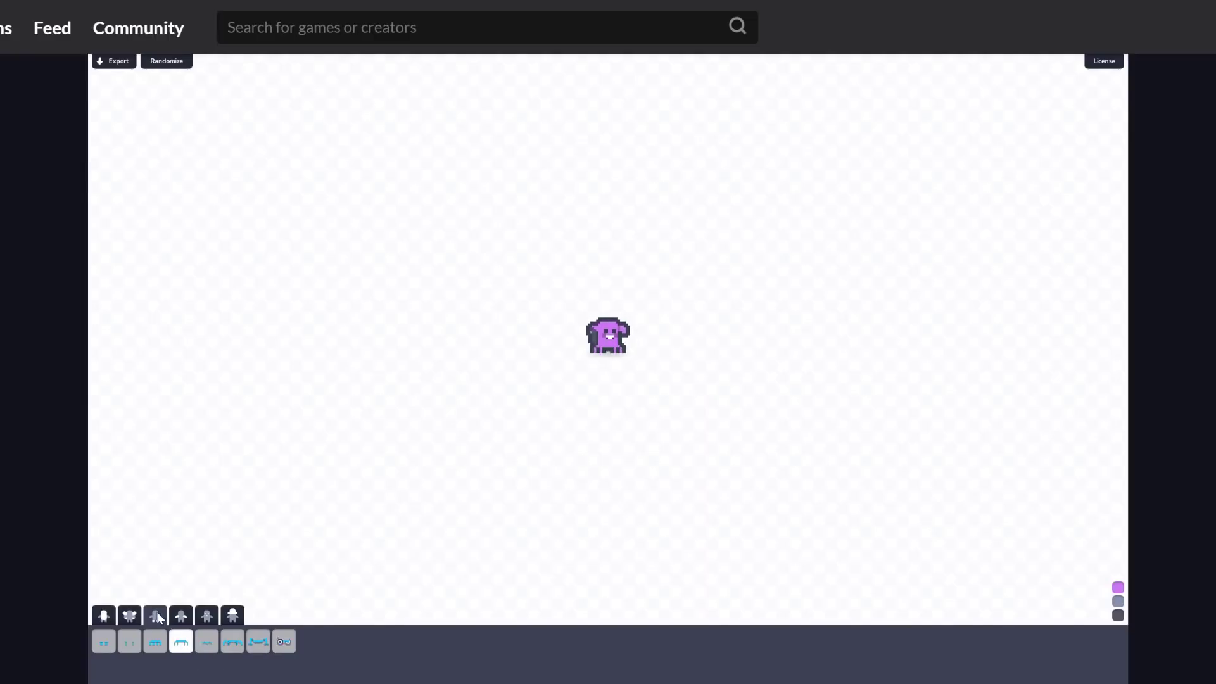
Give the creature the fifth arm style, with long hanging arms, and put the gray cap on its head.
click(184, 613)
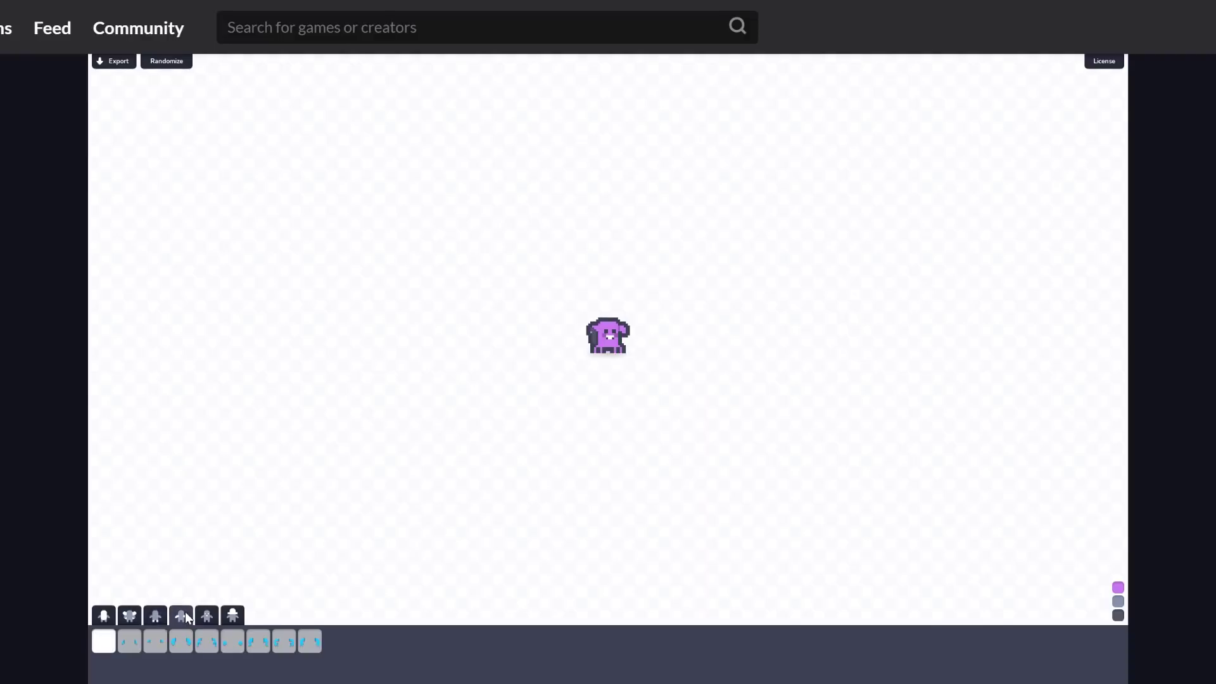
click(207, 642)
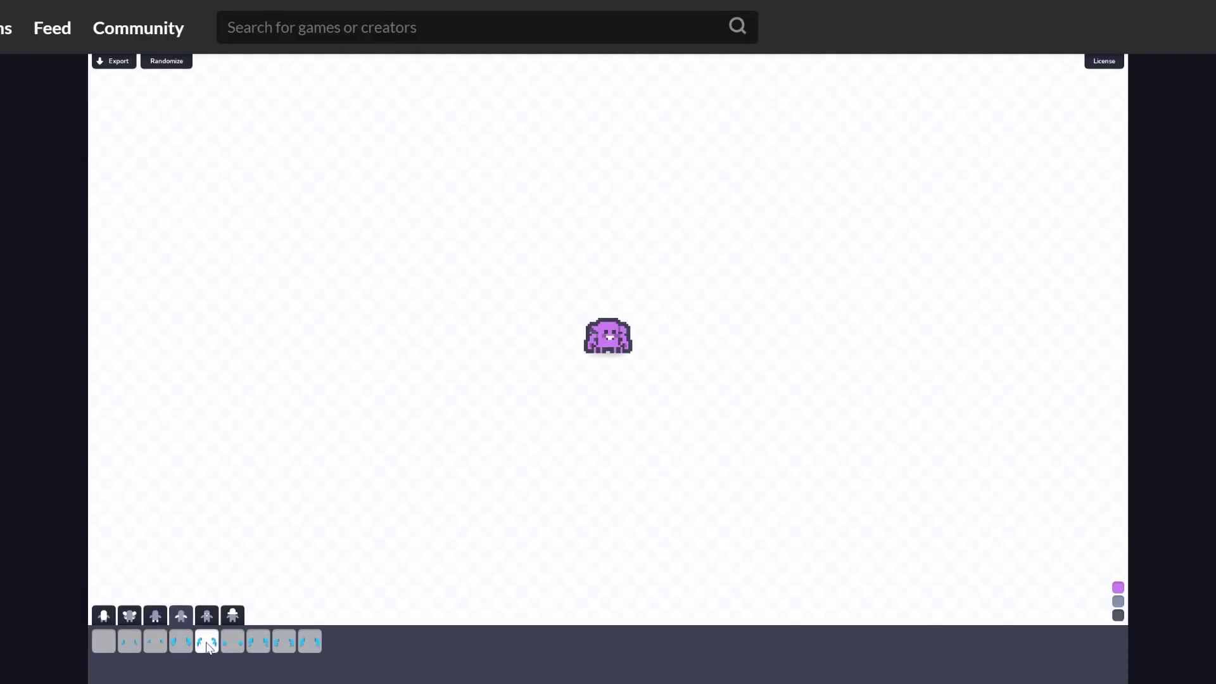
click(233, 618)
click(283, 641)
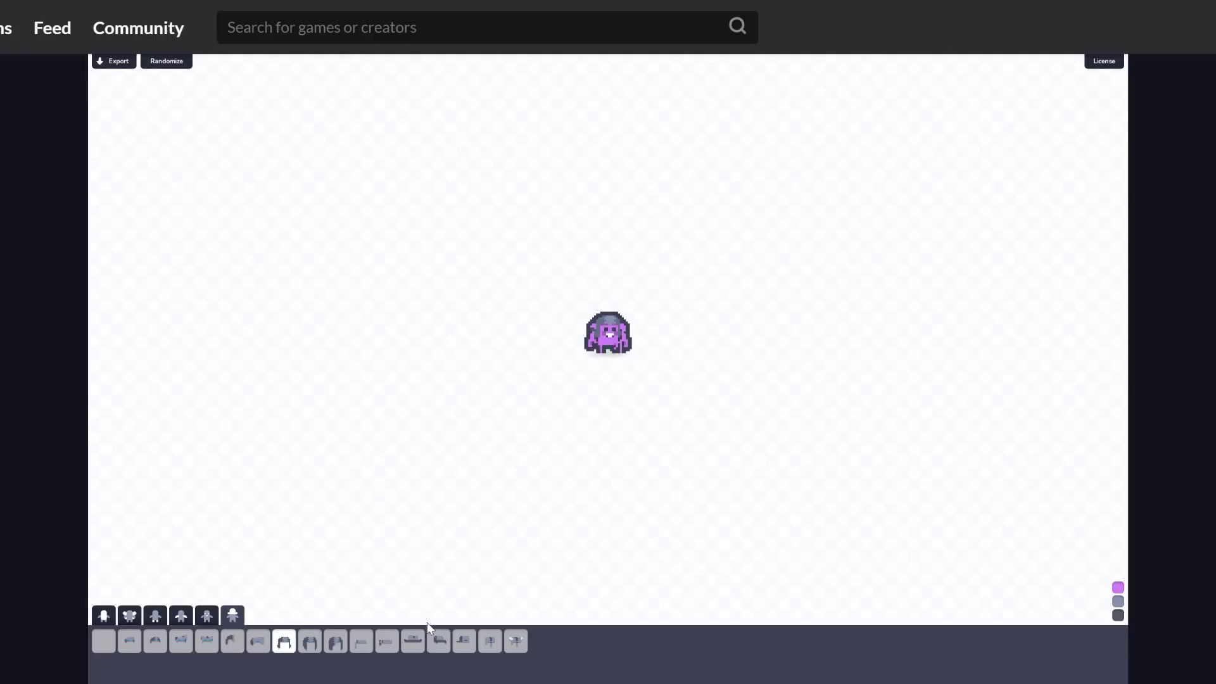
click(438, 641)
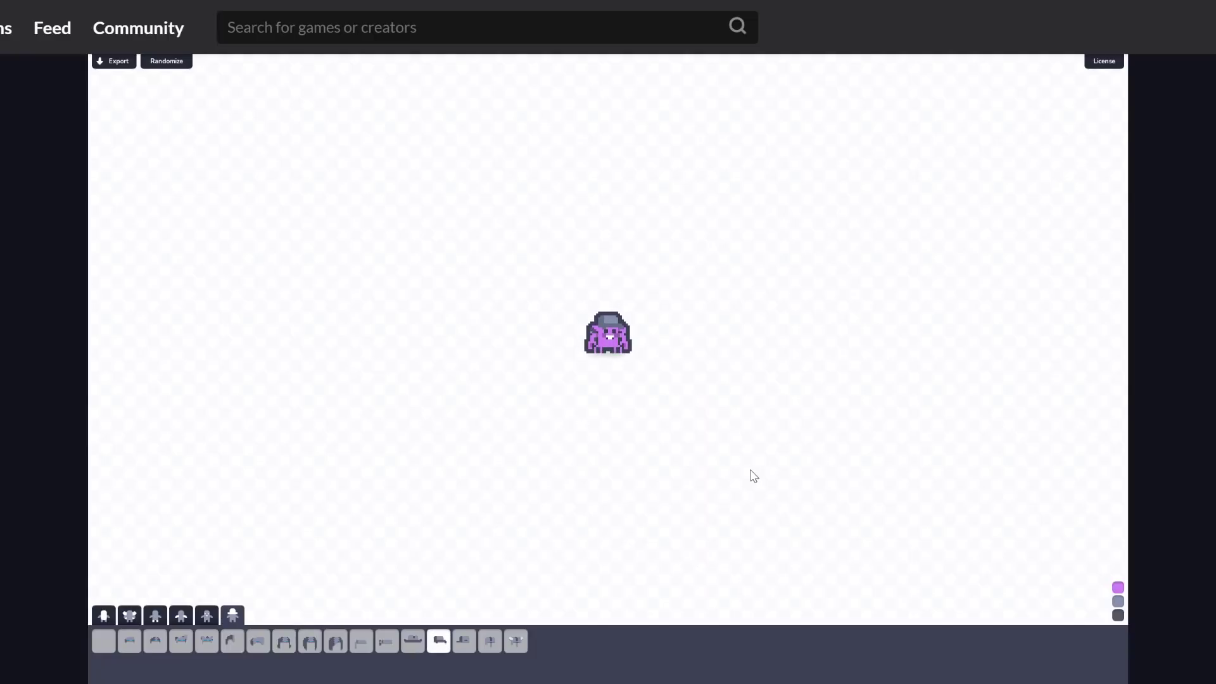
Export the creature as a sprite sheet and open the license information.
click(112, 61)
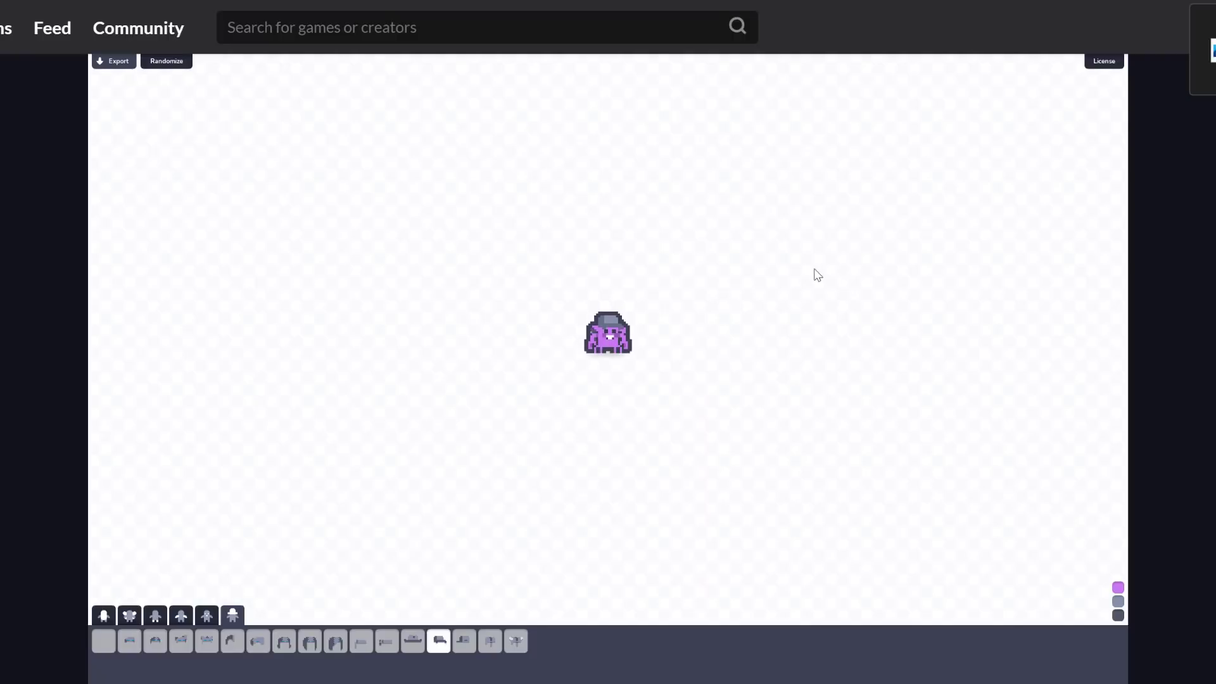
click(1104, 61)
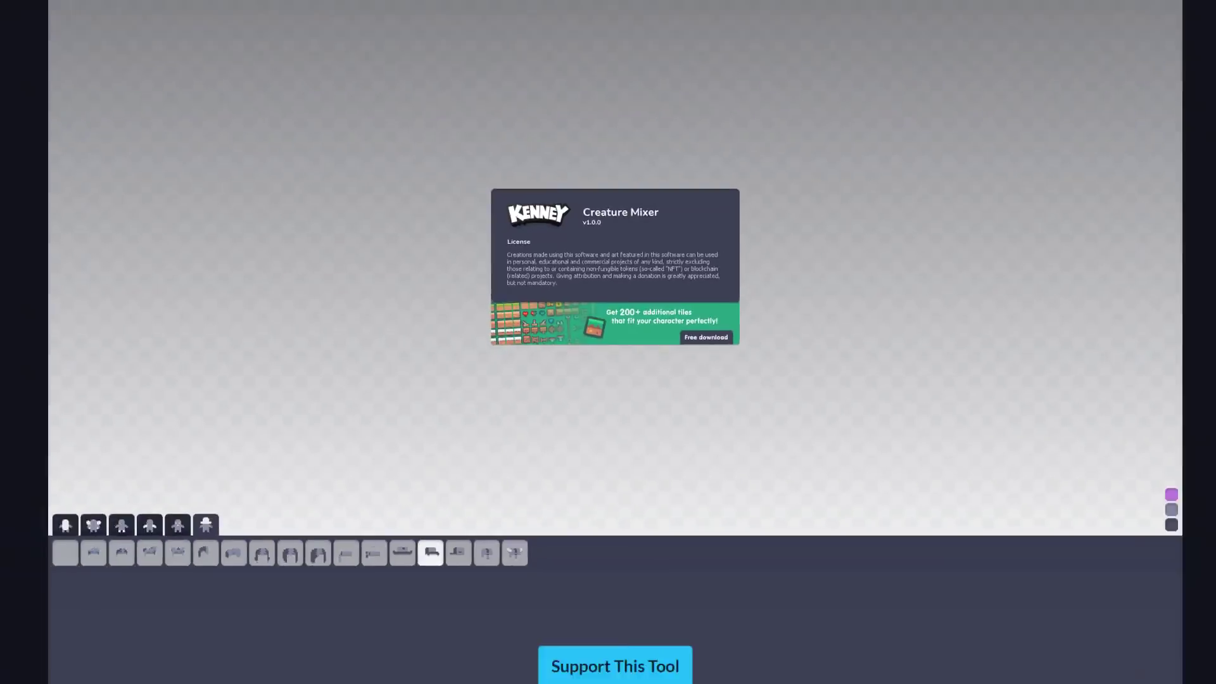
Switch to the Downloads folder and bring spritesheet (1).png into the root of the open Godot project.
key(alt+Tab)
key(alt+Tab)
key(alt+Tab)
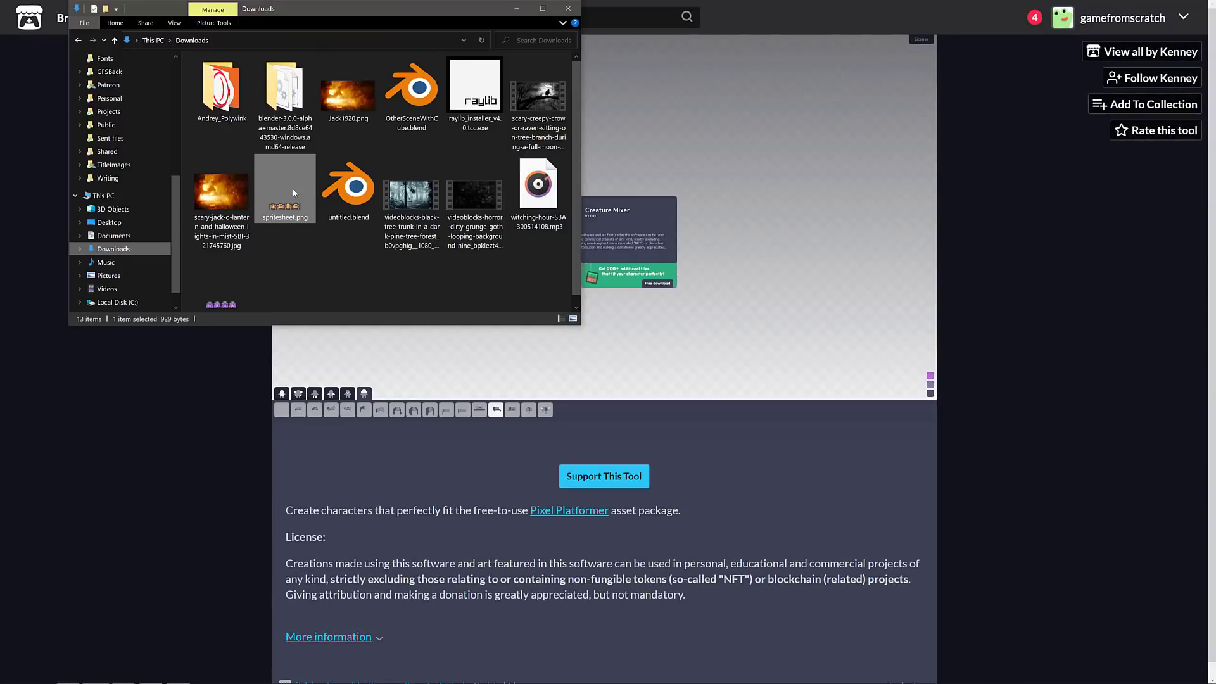
scroll(383, 281, down, 1)
key(Down)
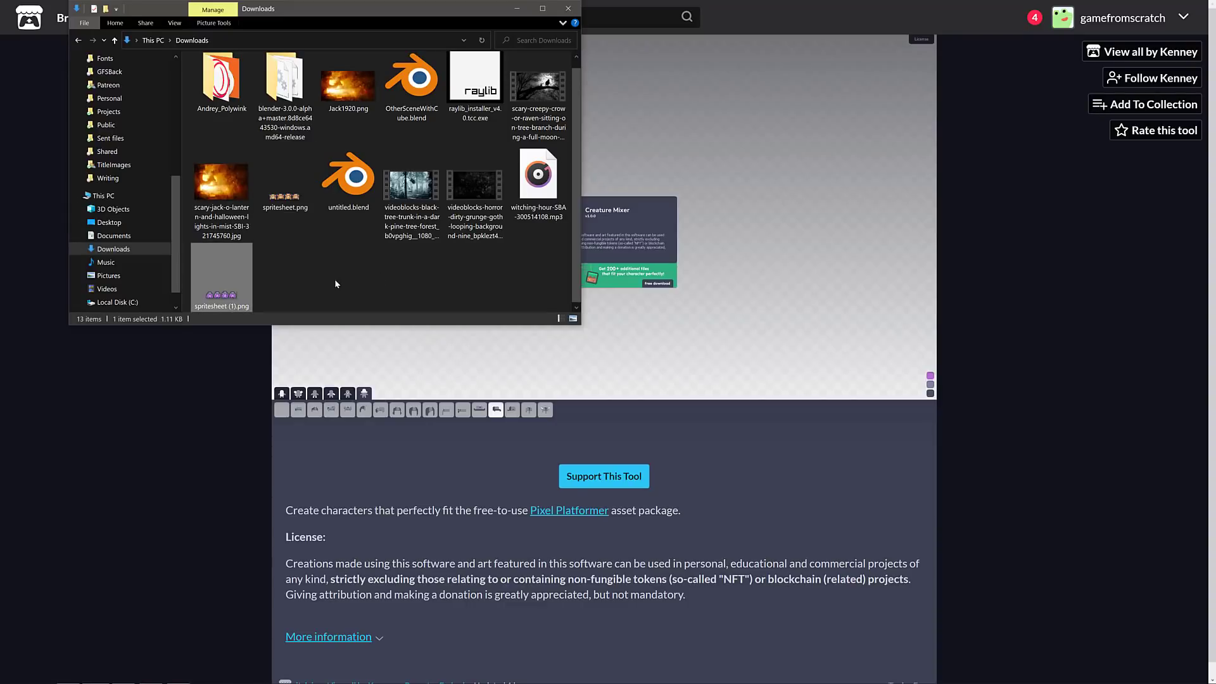
drag(218, 288, 56, 520)
key(alt+Tab)
key(alt+Tab)
key(alt+Tab)
key(alt+Tab)
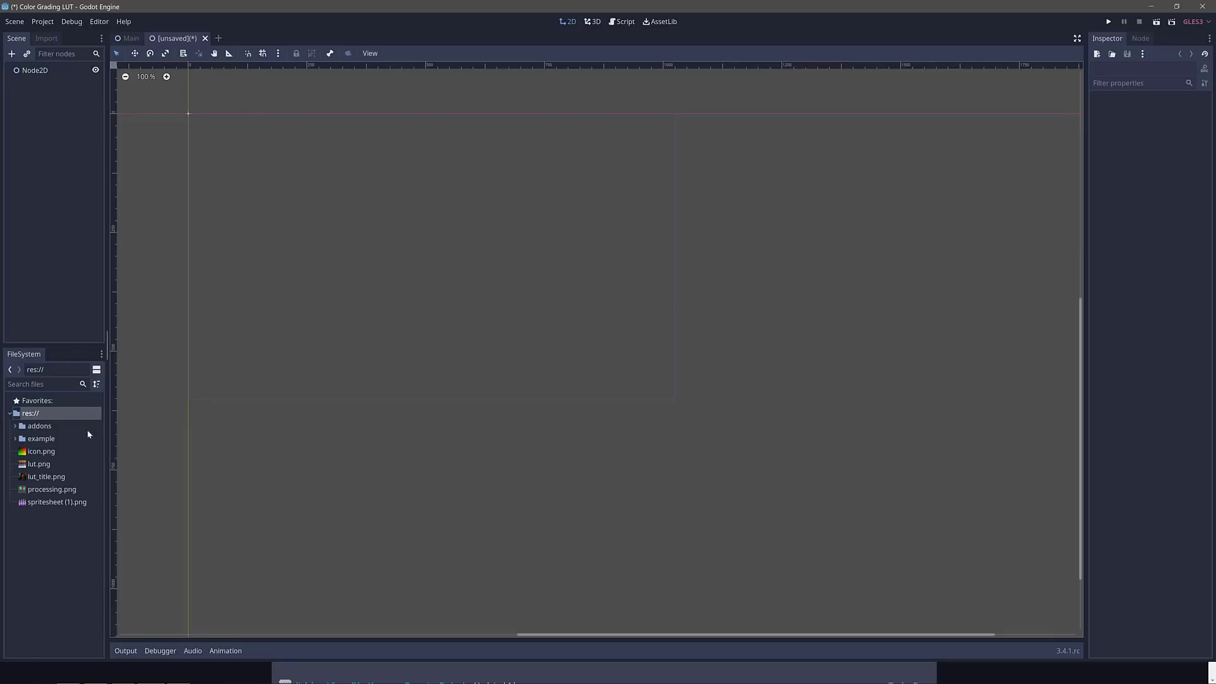
Add an AnimatedSprite node as a child of Node2D.
click(29, 502)
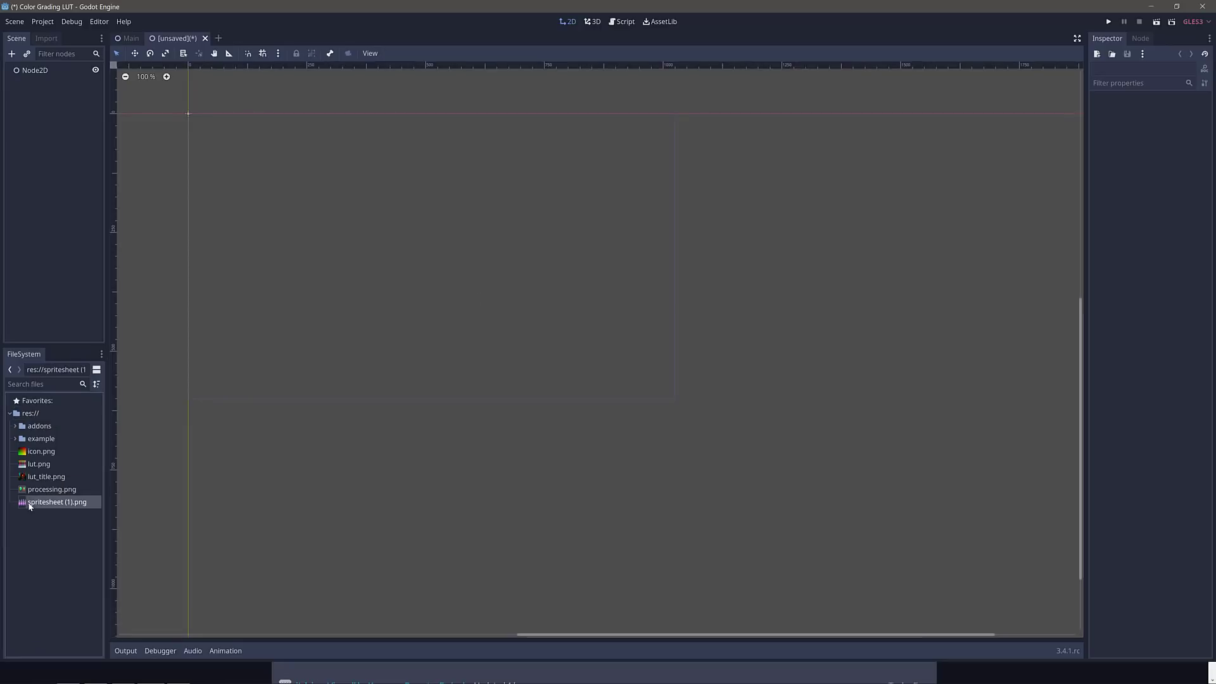
click(29, 72)
key(ctrl+a)
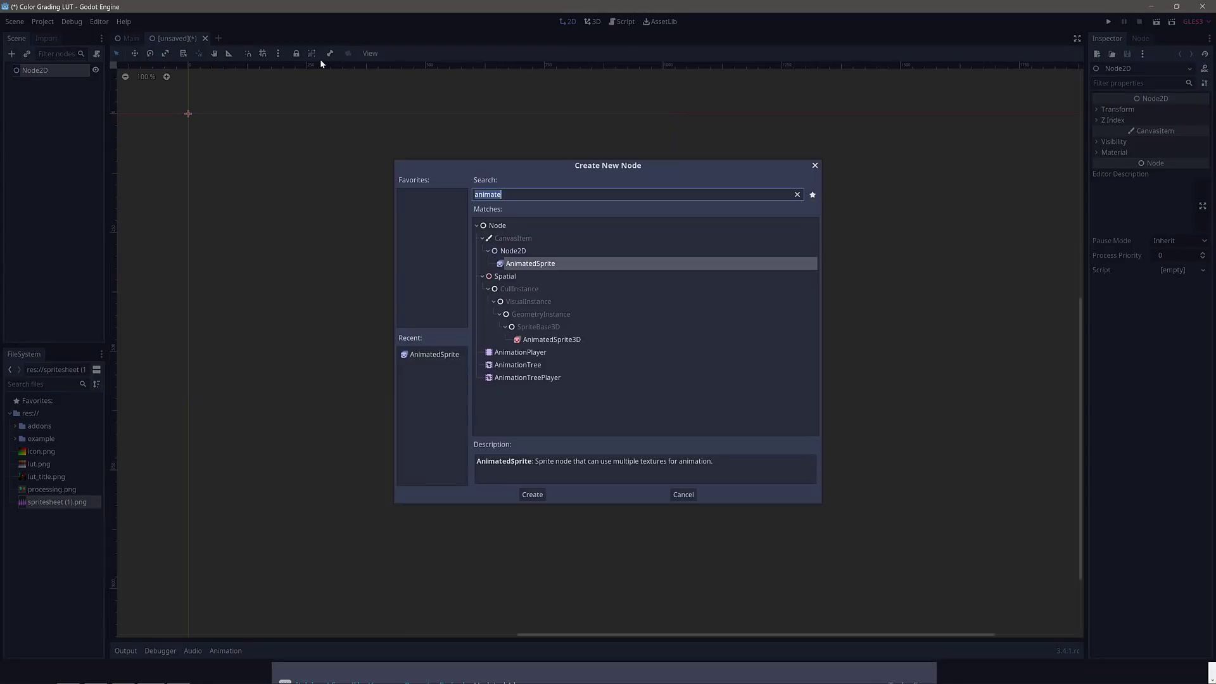
text(anima)
double_click(531, 264)
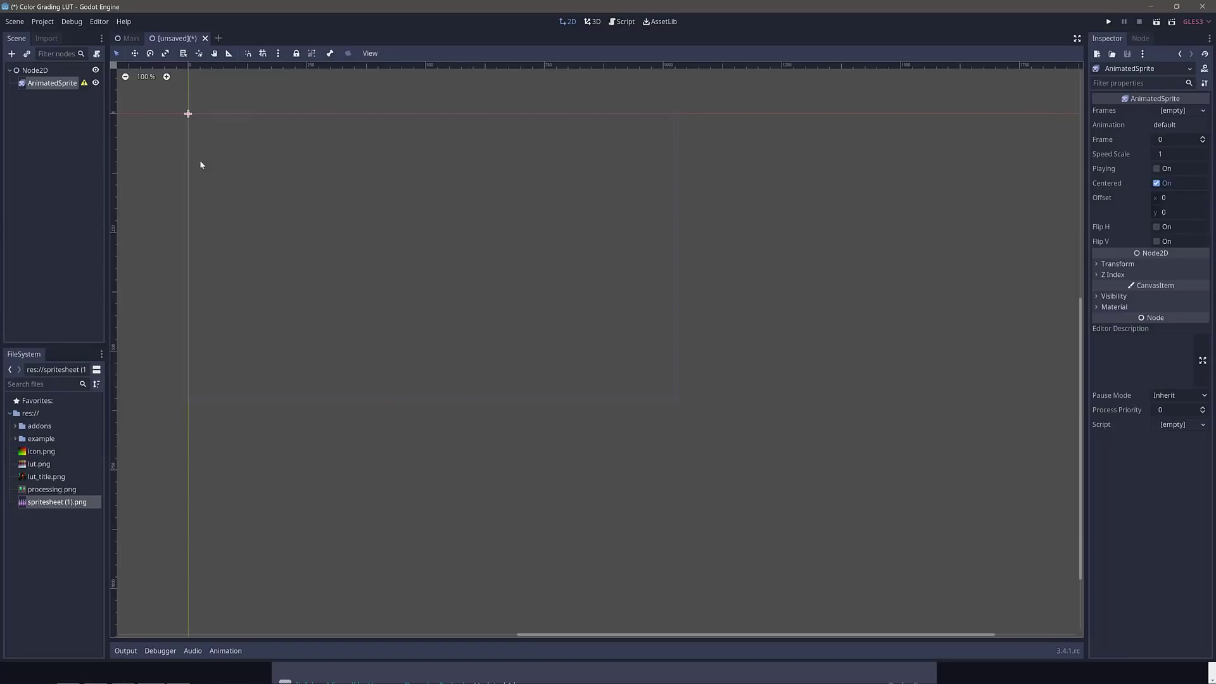
Assign a new SpriteFrames resource to the AnimatedSprite's Frames property and open it for editing.
click(1202, 110)
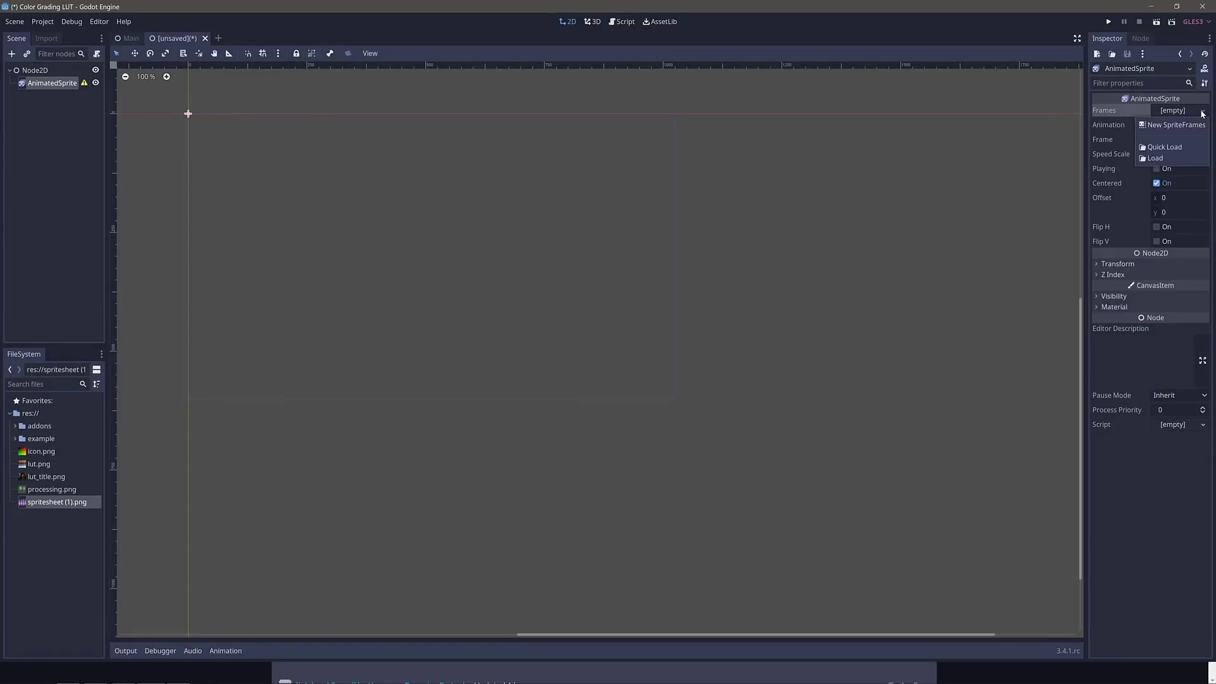
click(1184, 125)
click(1171, 111)
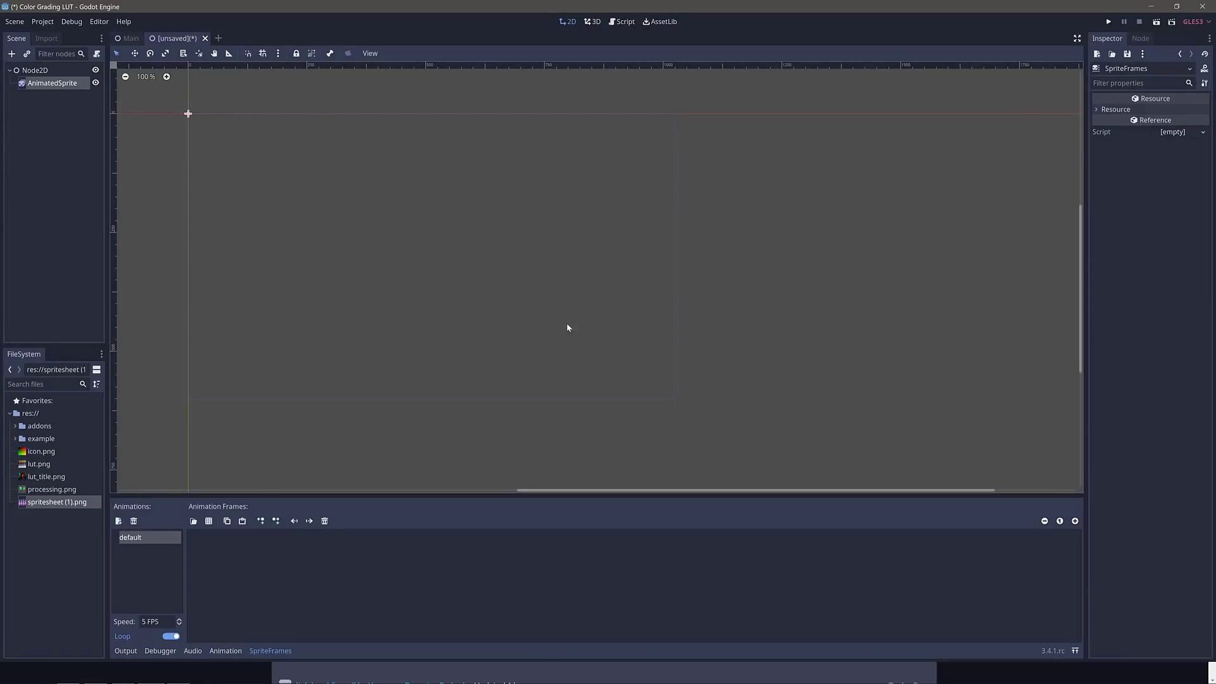
Load spritesheet (1).png as the frame source and split it into 4 horizontal by 1 vertical frames.
click(208, 521)
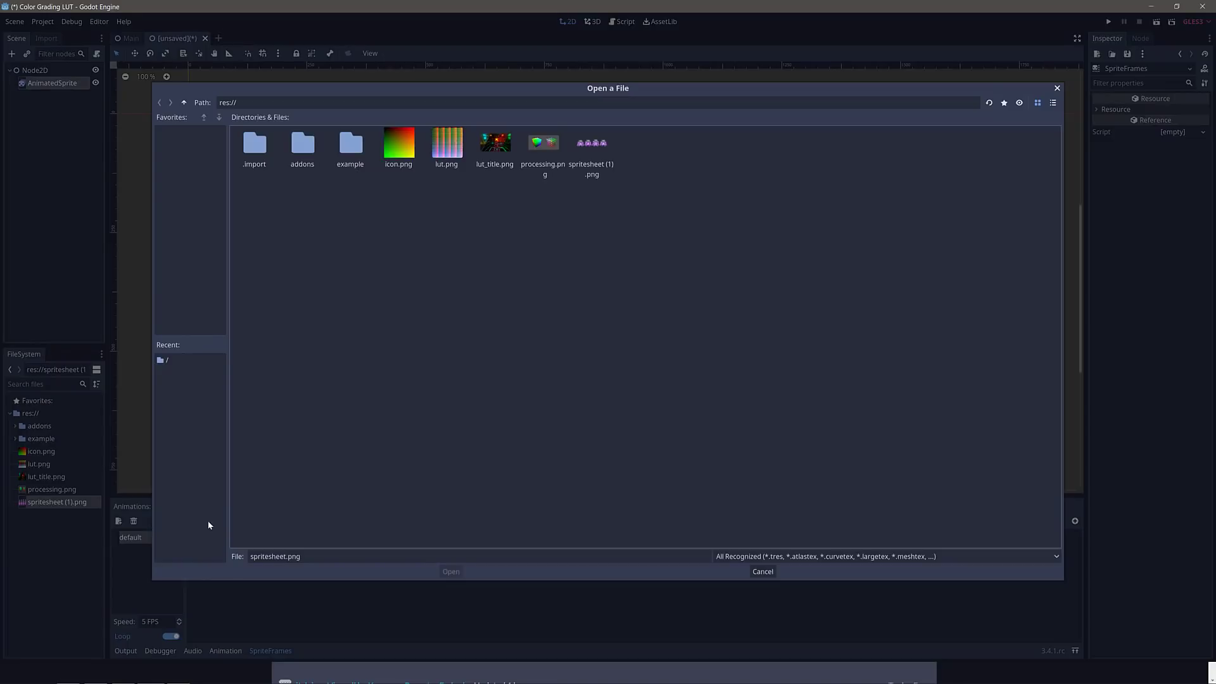
click(583, 148)
click(452, 571)
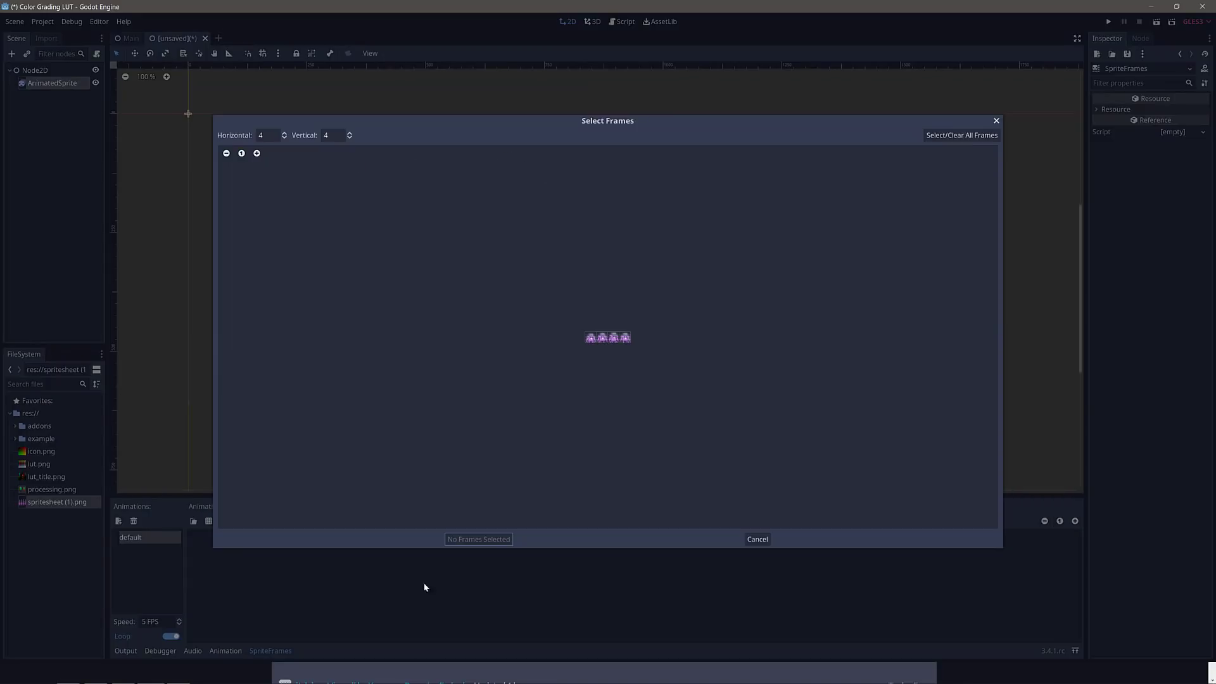
click(340, 132)
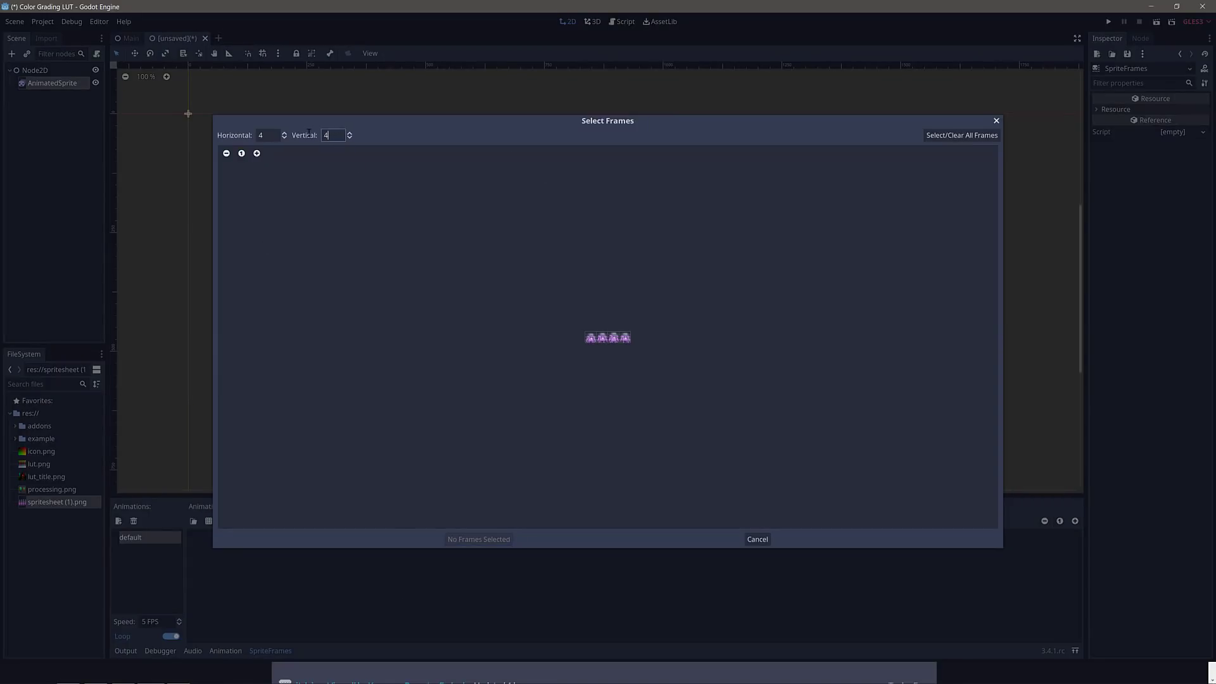
text(1)
click(274, 136)
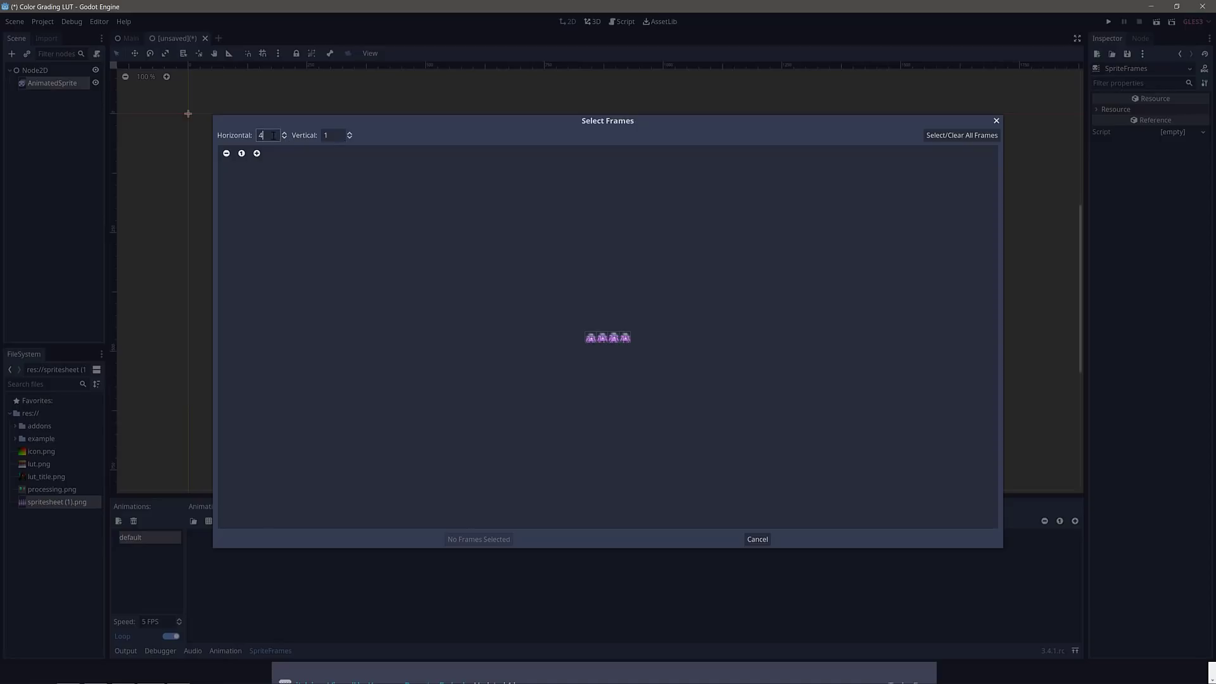
Select all four creature frames from the sheet and add them to the default animation.
click(591, 338)
click(602, 337)
click(613, 337)
click(625, 337)
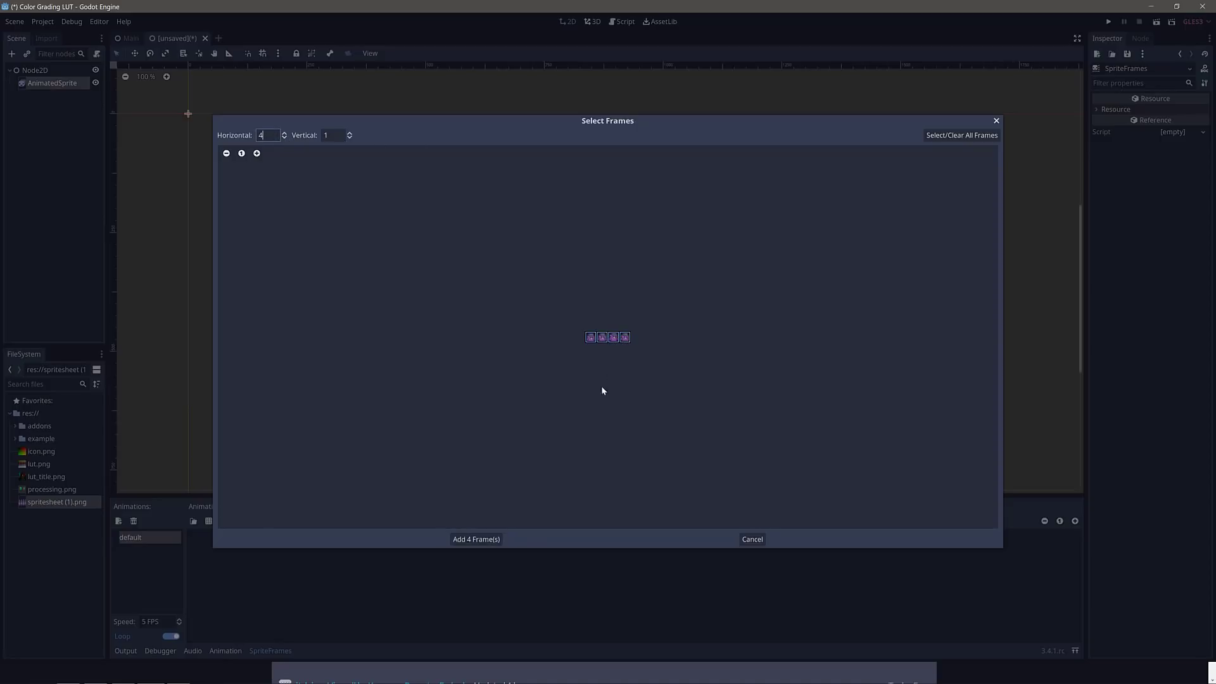
click(481, 539)
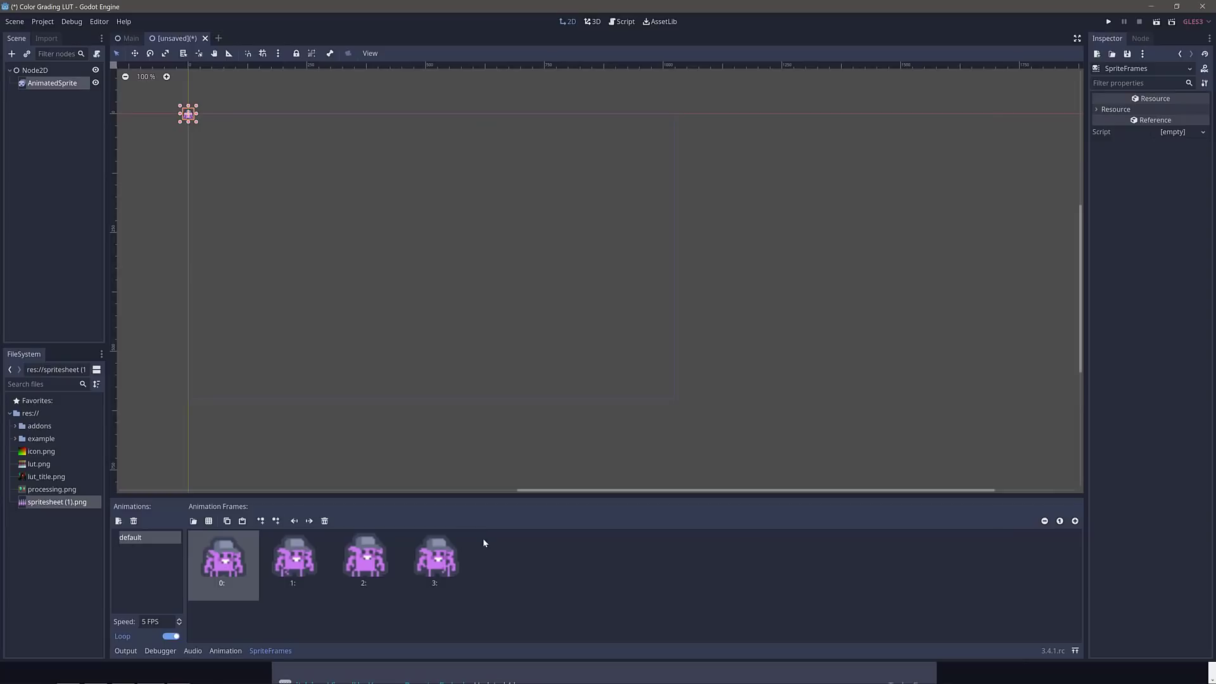
Rename the default animation to idle.
double_click(134, 538)
text(idle)
key(Return)
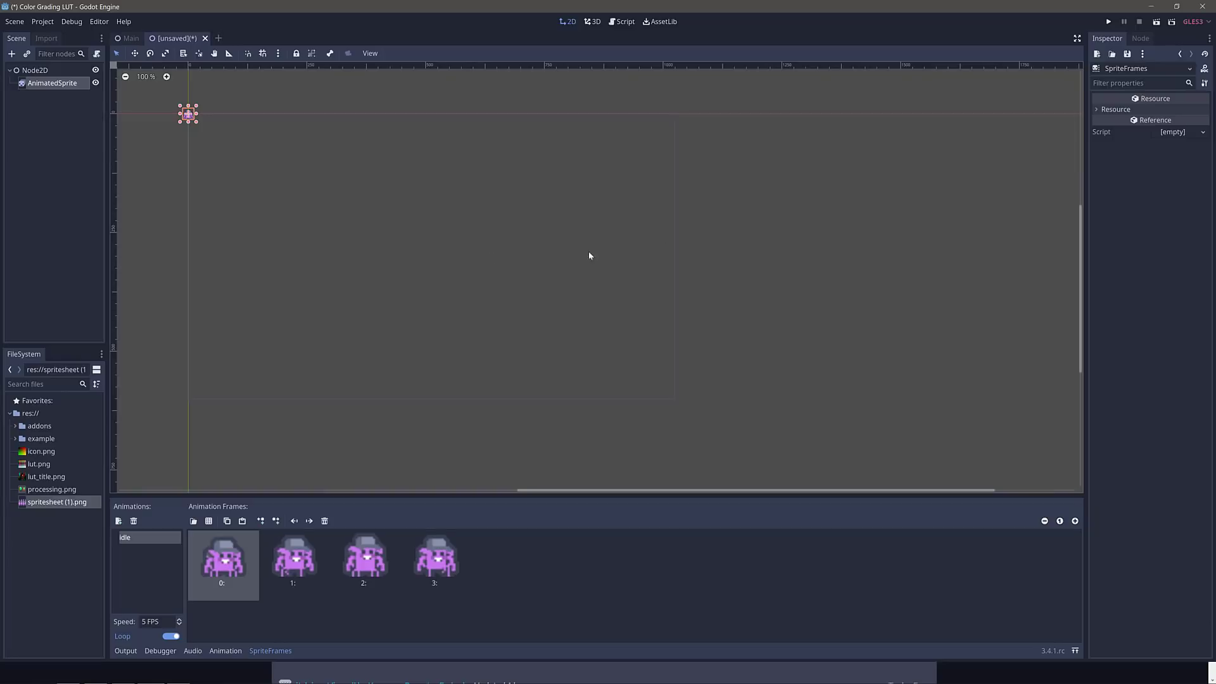
Scale the AnimatedSprite to 5 on both axes and move it into the canvas area at about (351, 189).
click(46, 84)
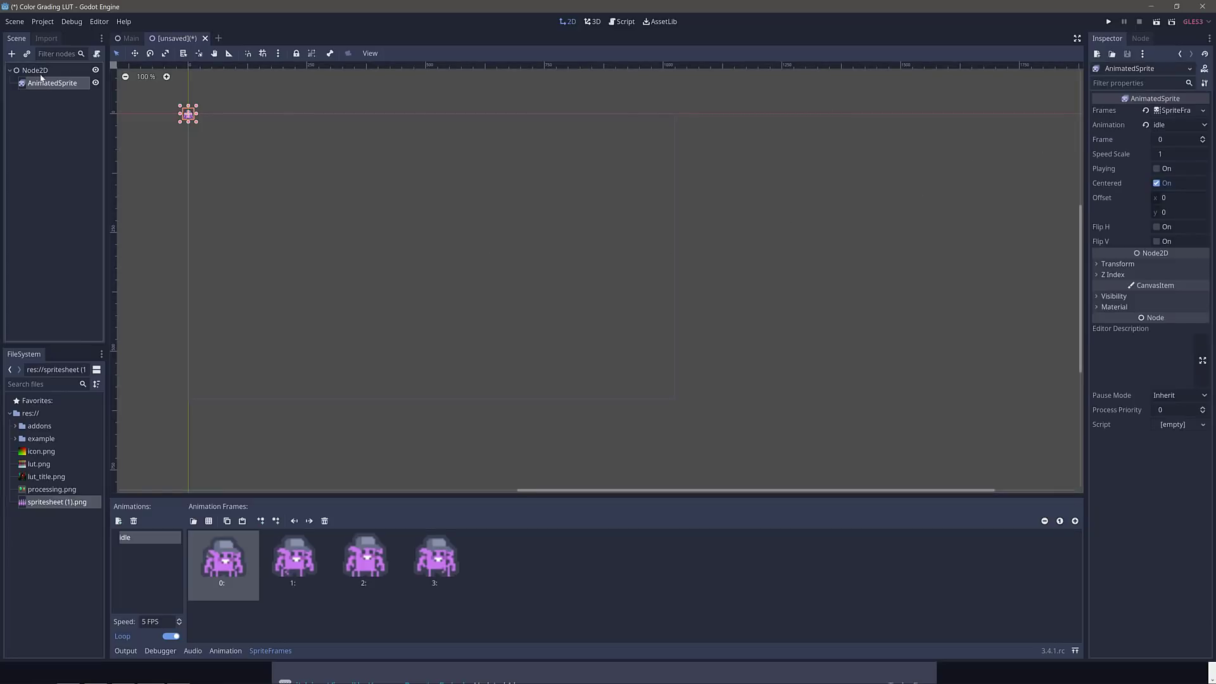
click(1111, 264)
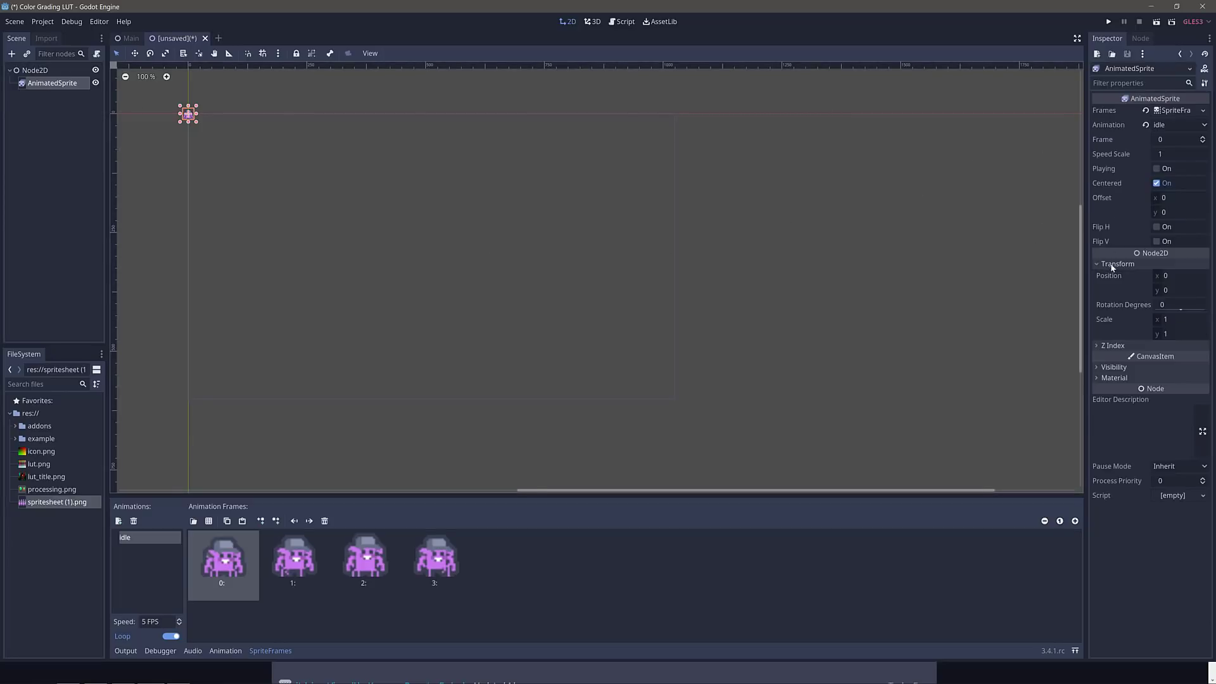
click(1174, 320)
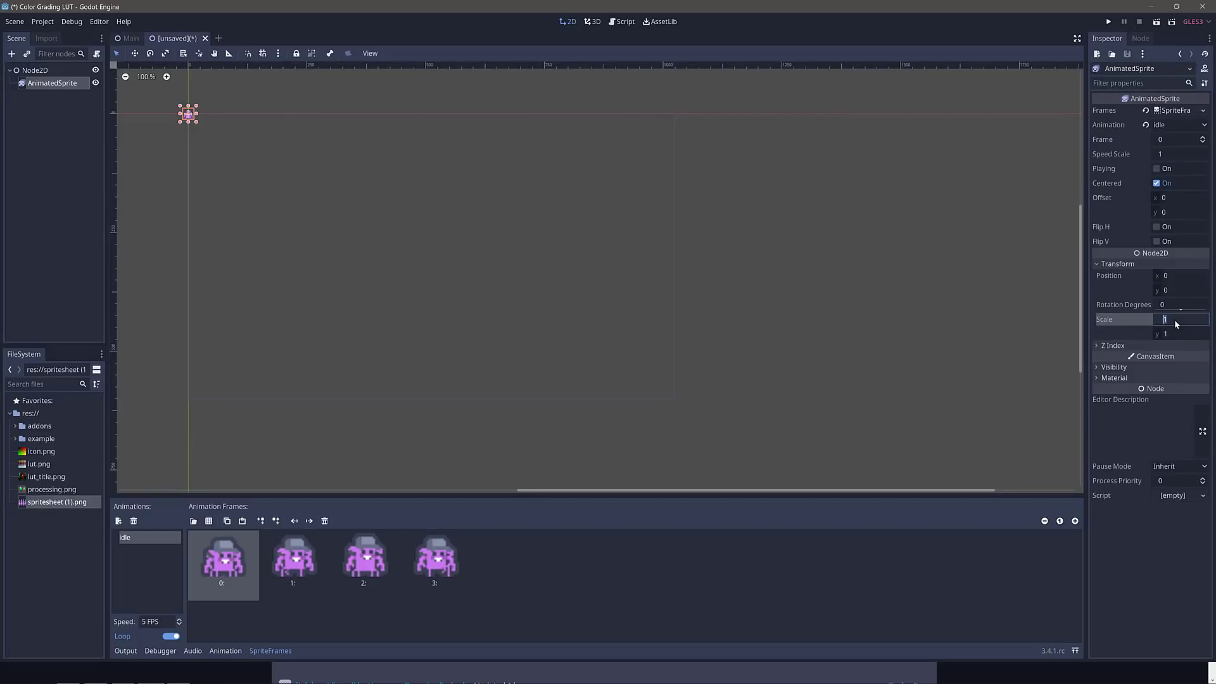
click(1169, 336)
text(5)
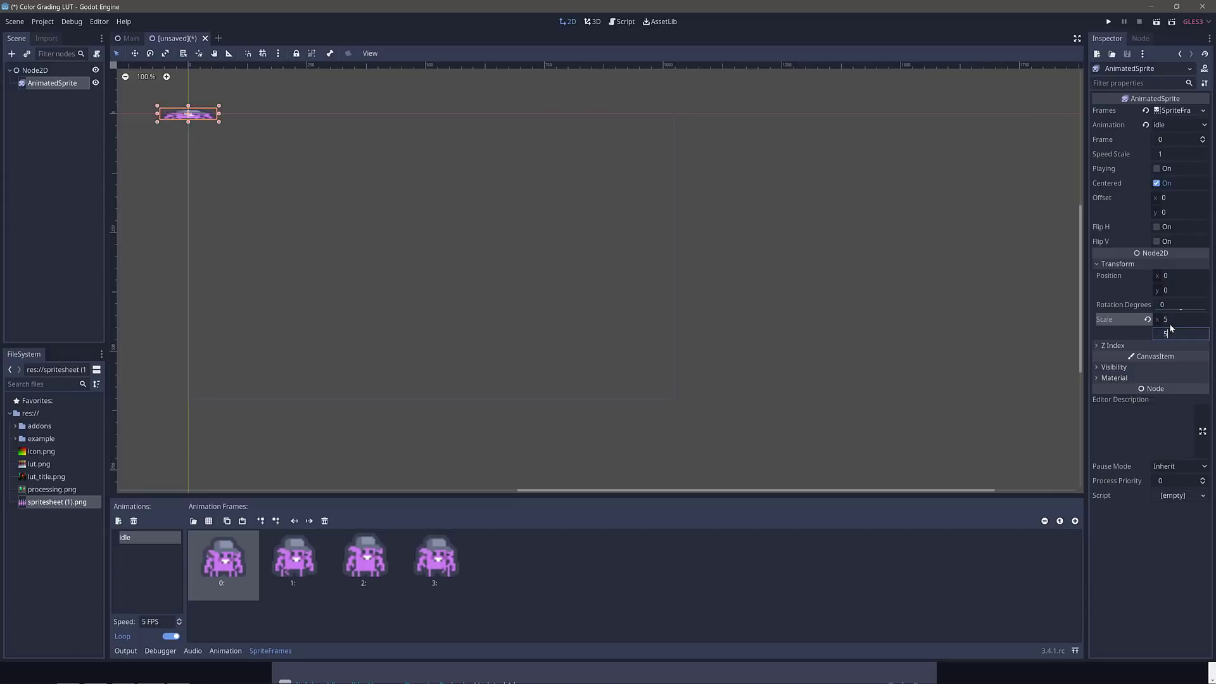
click(1169, 322)
drag(176, 138, 342, 228)
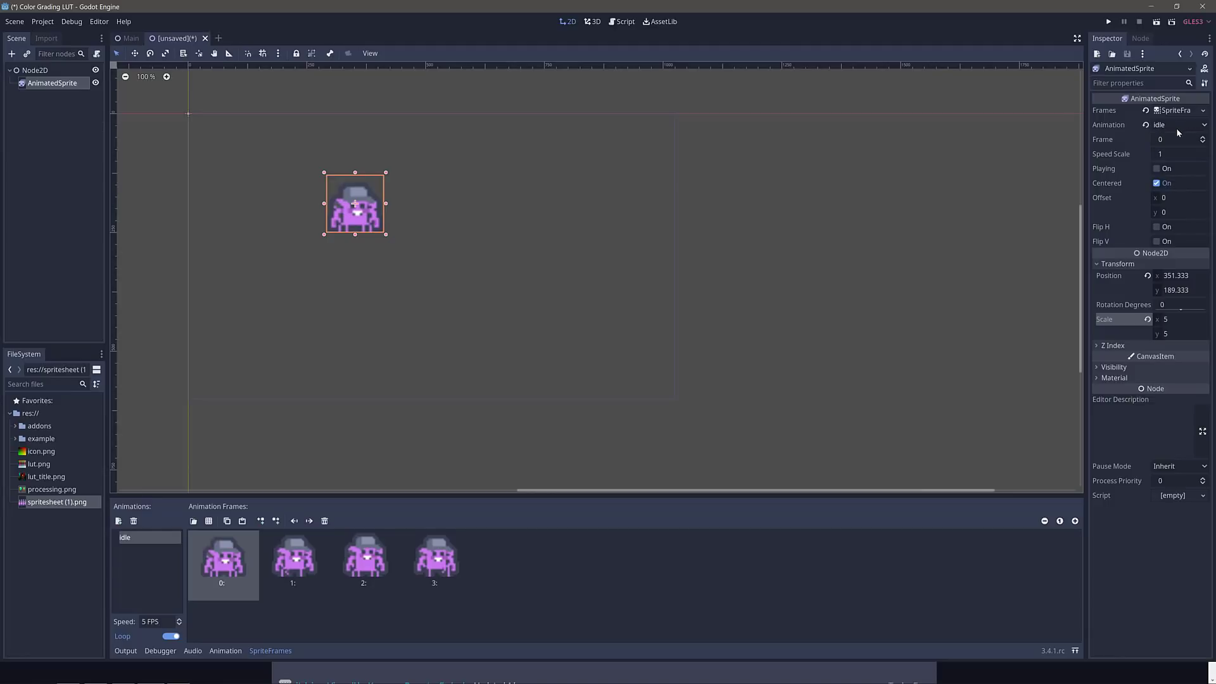
Enable Playing on the AnimatedSprite and examine the running idle animation up close.
click(1156, 168)
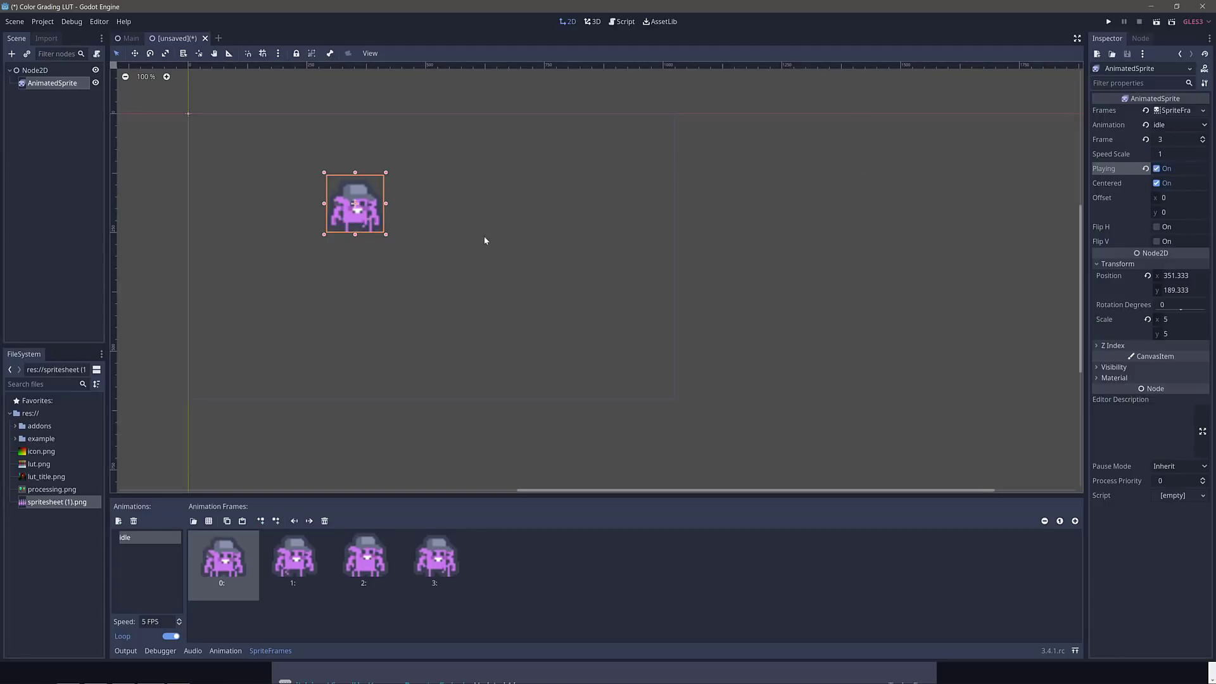
scroll(491, 214, up, 5)
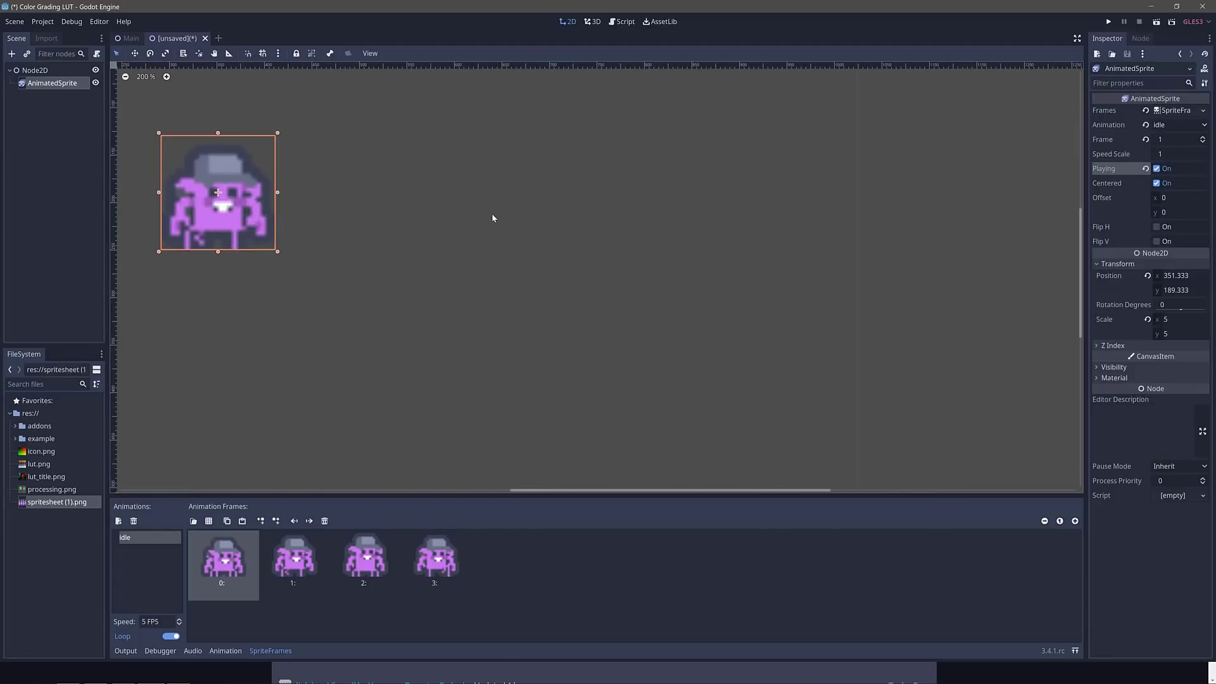
middle_drag(570, 250, 725, 287)
scroll(735, 274, left, 3)
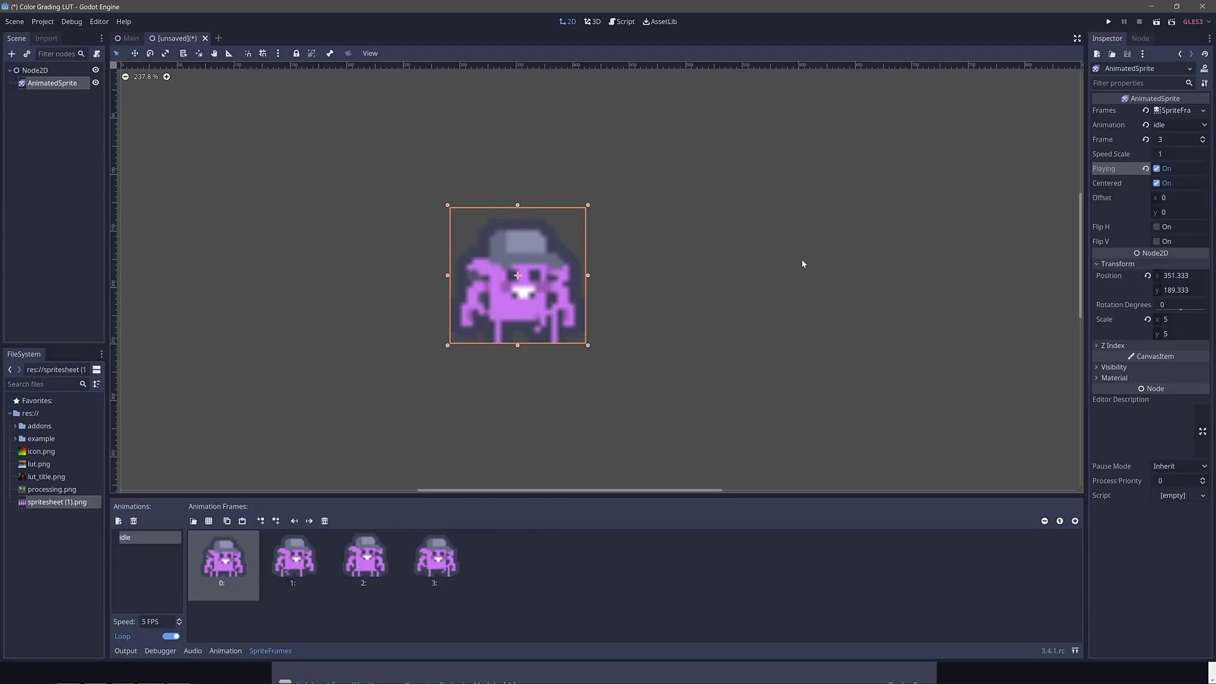
Switch to Opera, open the Pixel Platformer asset package linked from the Creature Mixer page, and go to Kenney's home page.
key(alt+Tab)
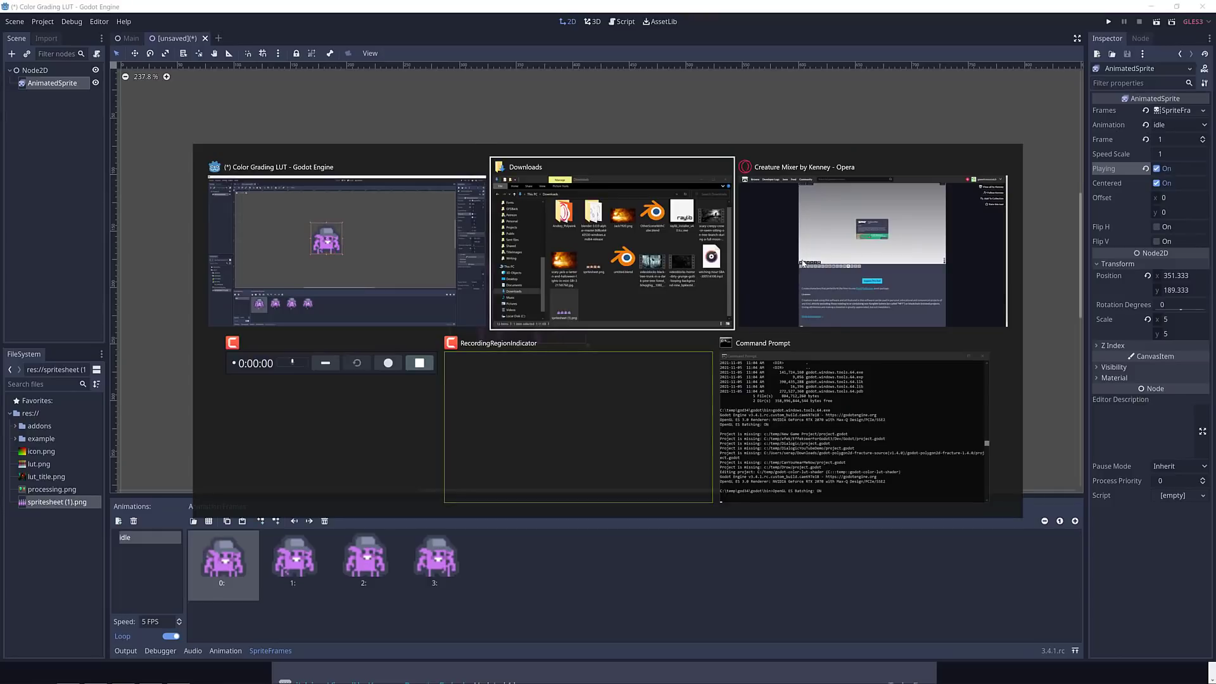
click(801, 260)
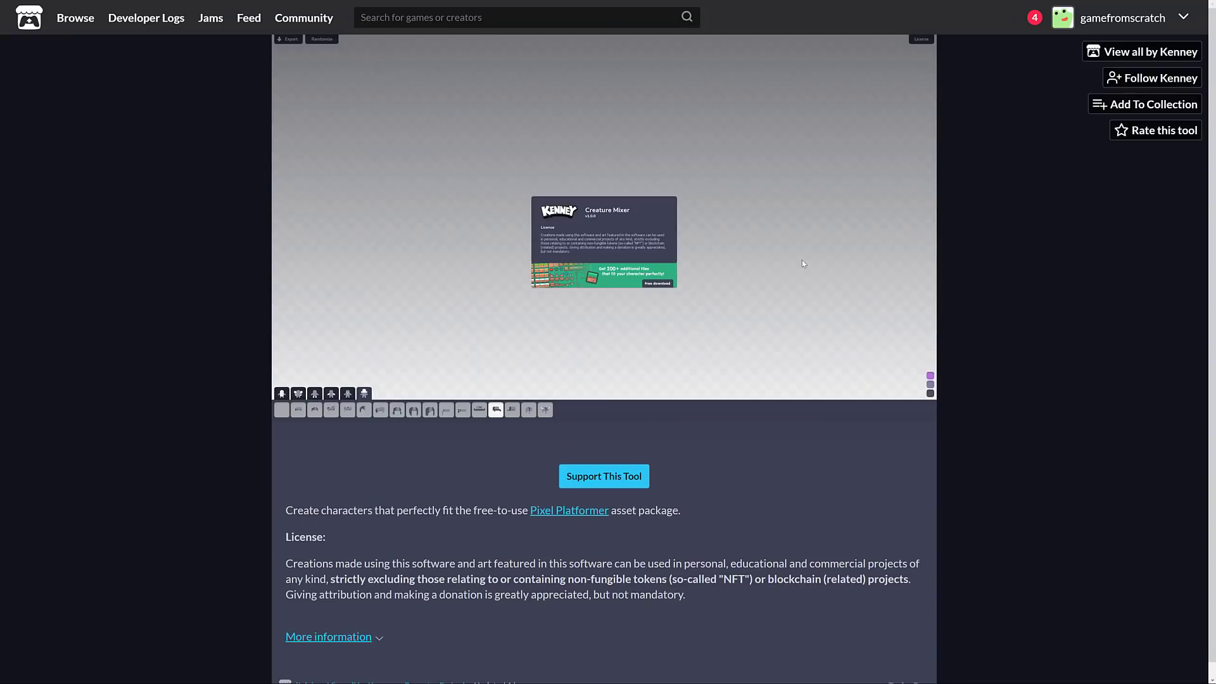
click(572, 511)
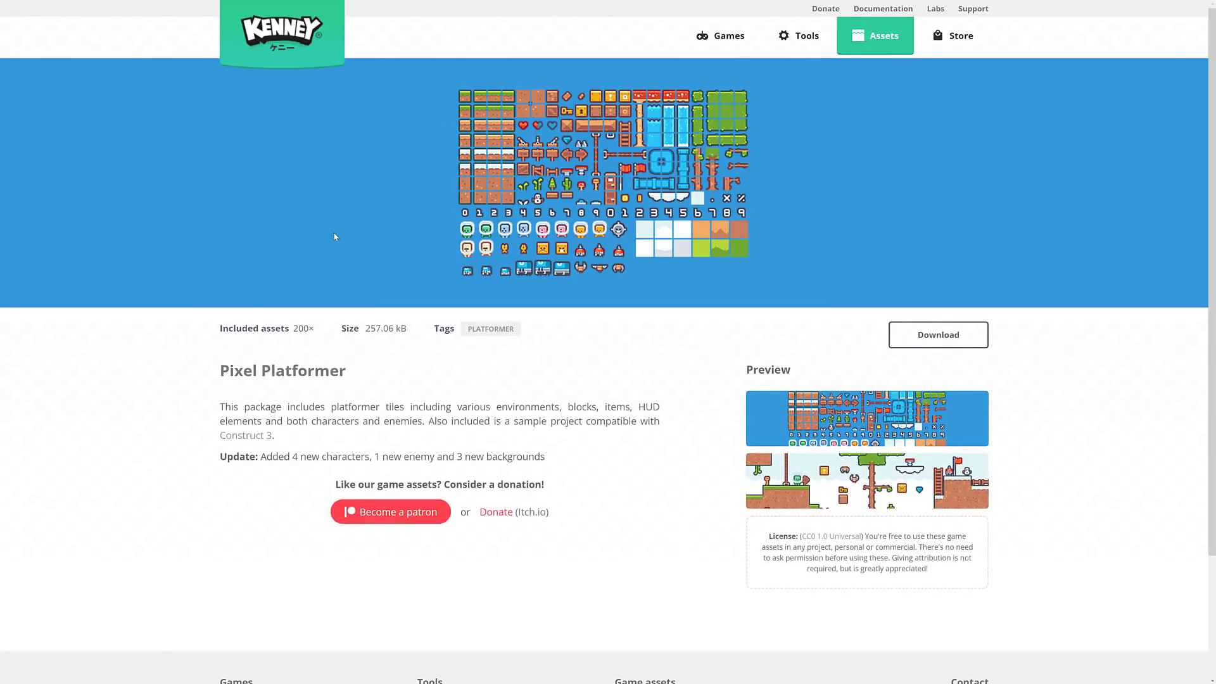
click(286, 36)
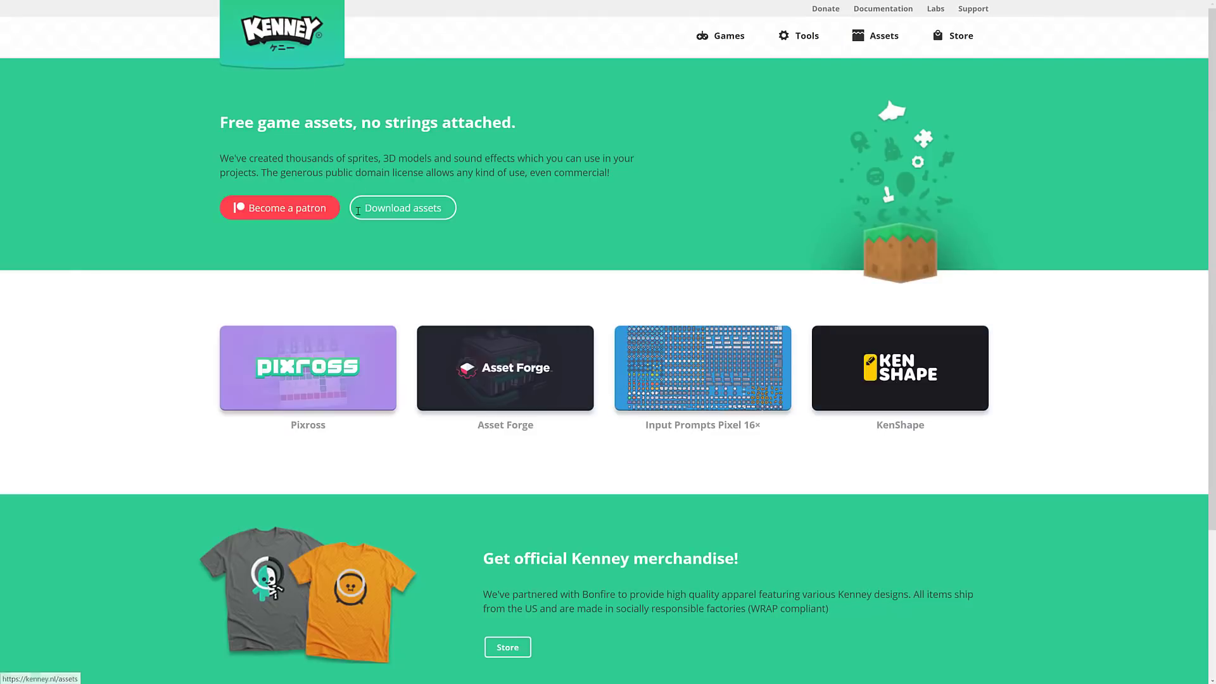
key(F11)
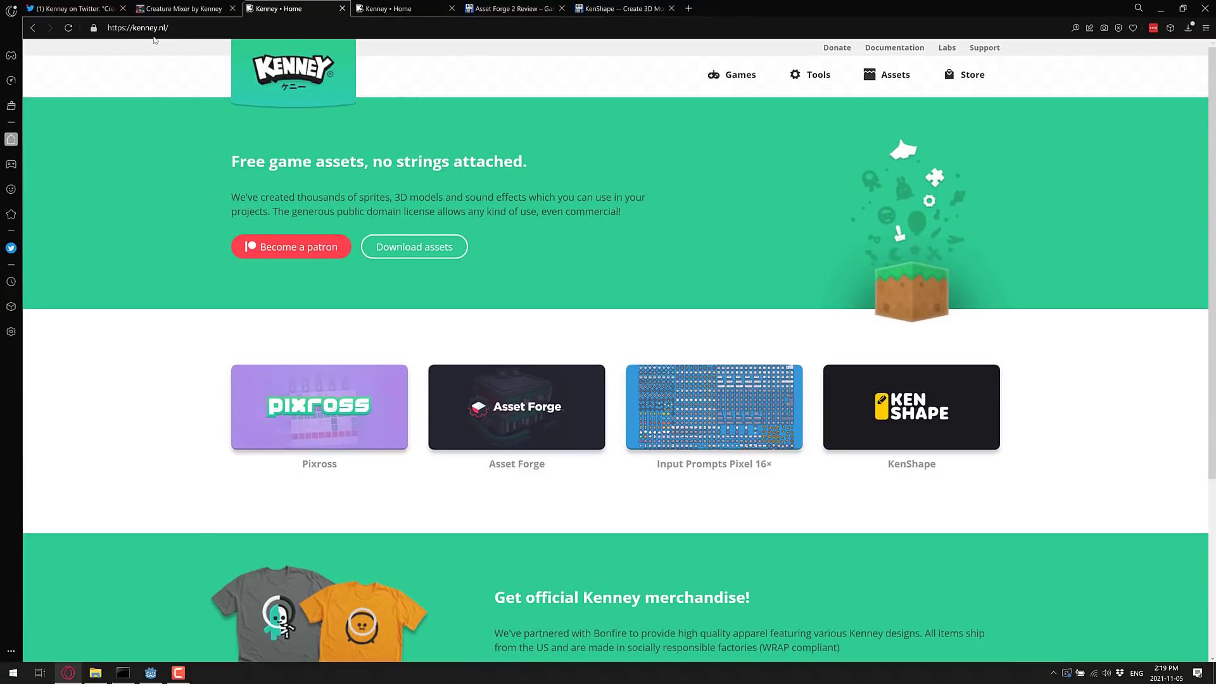
Look through the GameFromScratch articles on Asset Forge 2 and KenShape and the Creature Mixer announcement tweet.
key(F11)
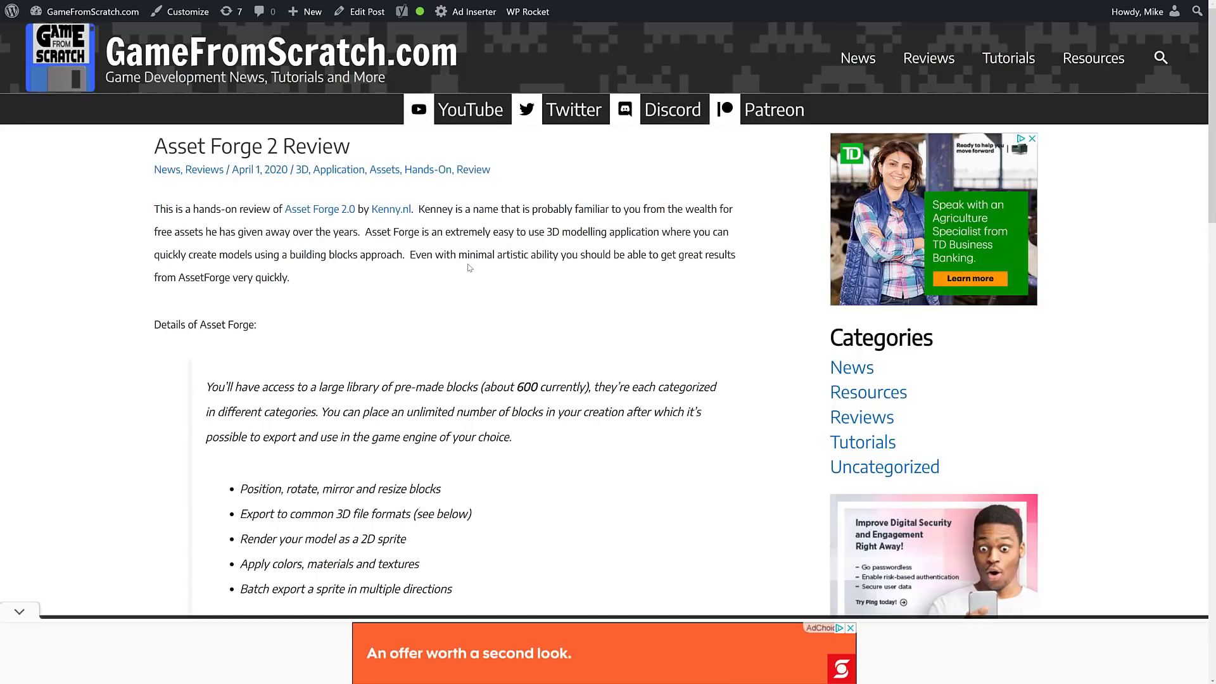
scroll(469, 268, down, 14)
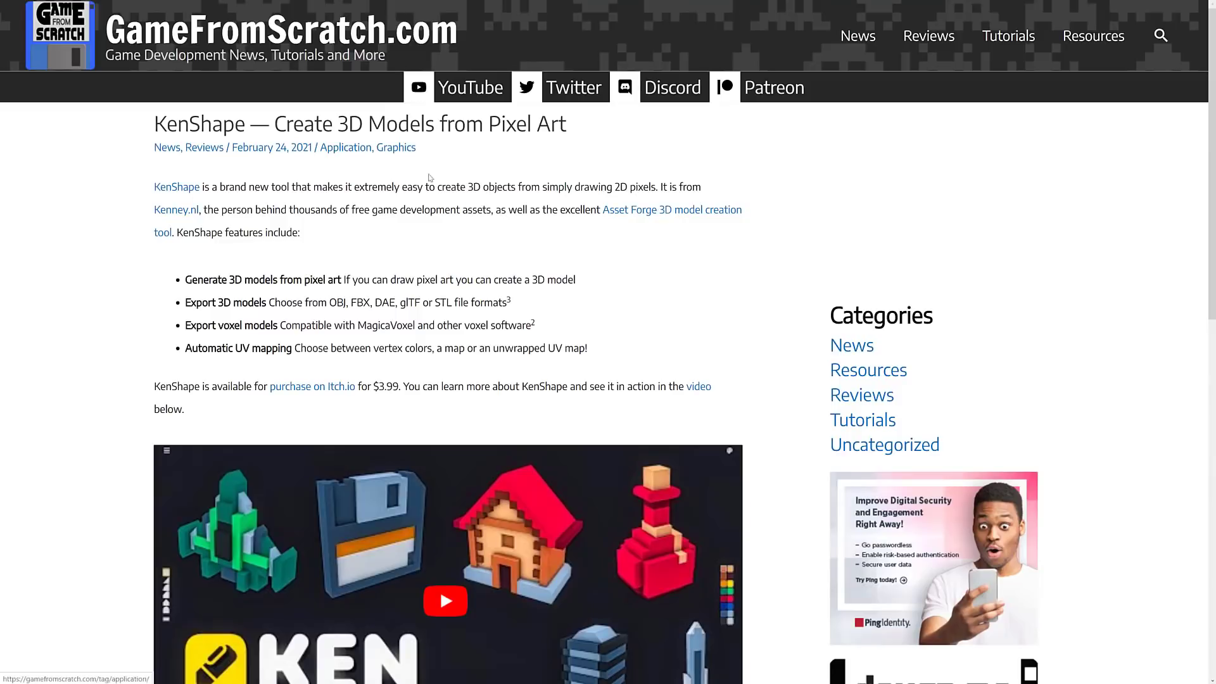
scroll(473, 361, down, 3)
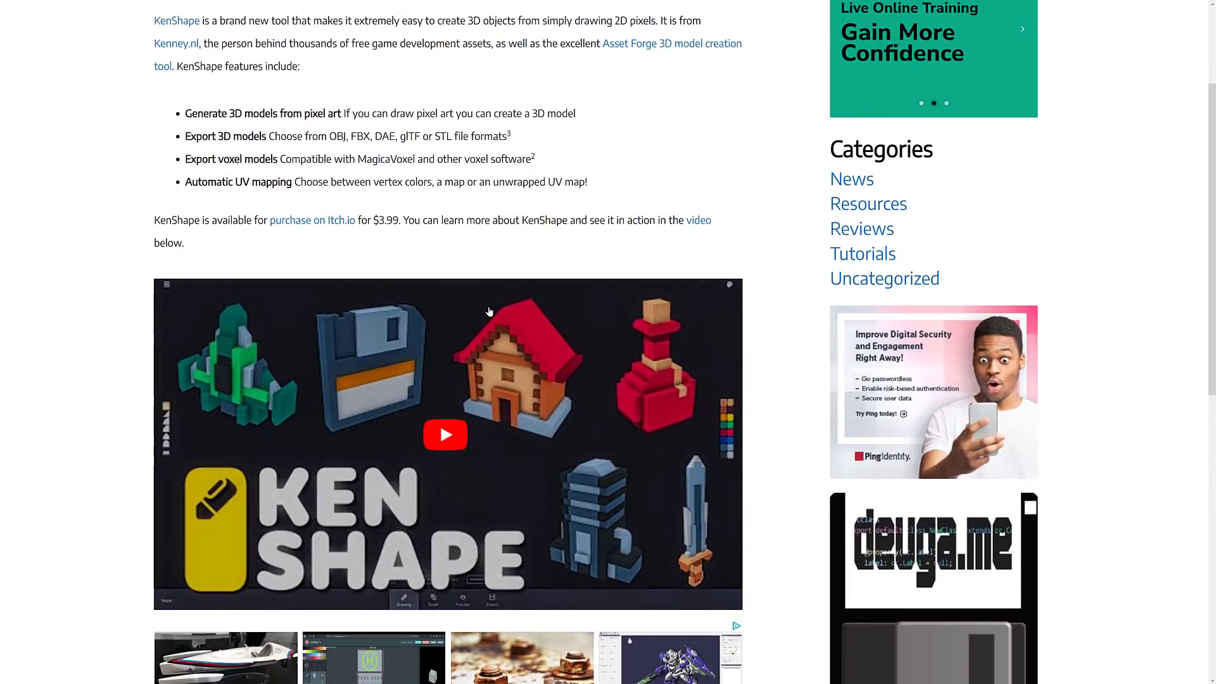
scroll(510, 307, down, 1)
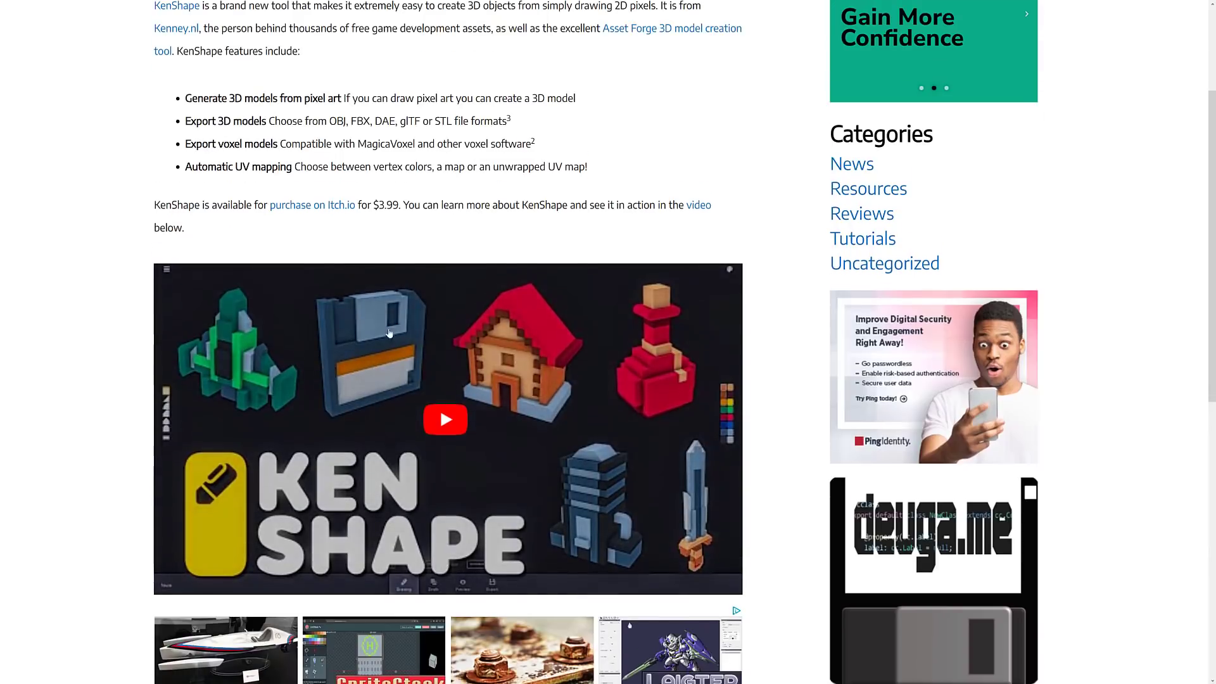
scroll(524, 306, up, 2)
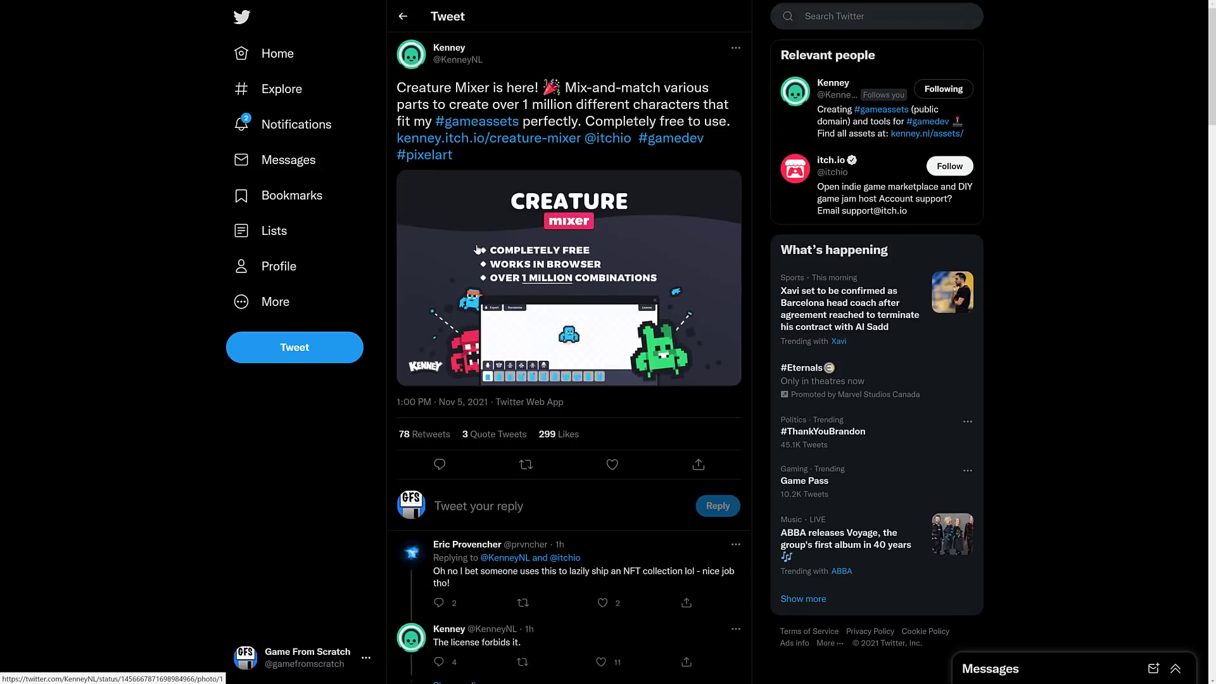
mouse_move(614, 141)
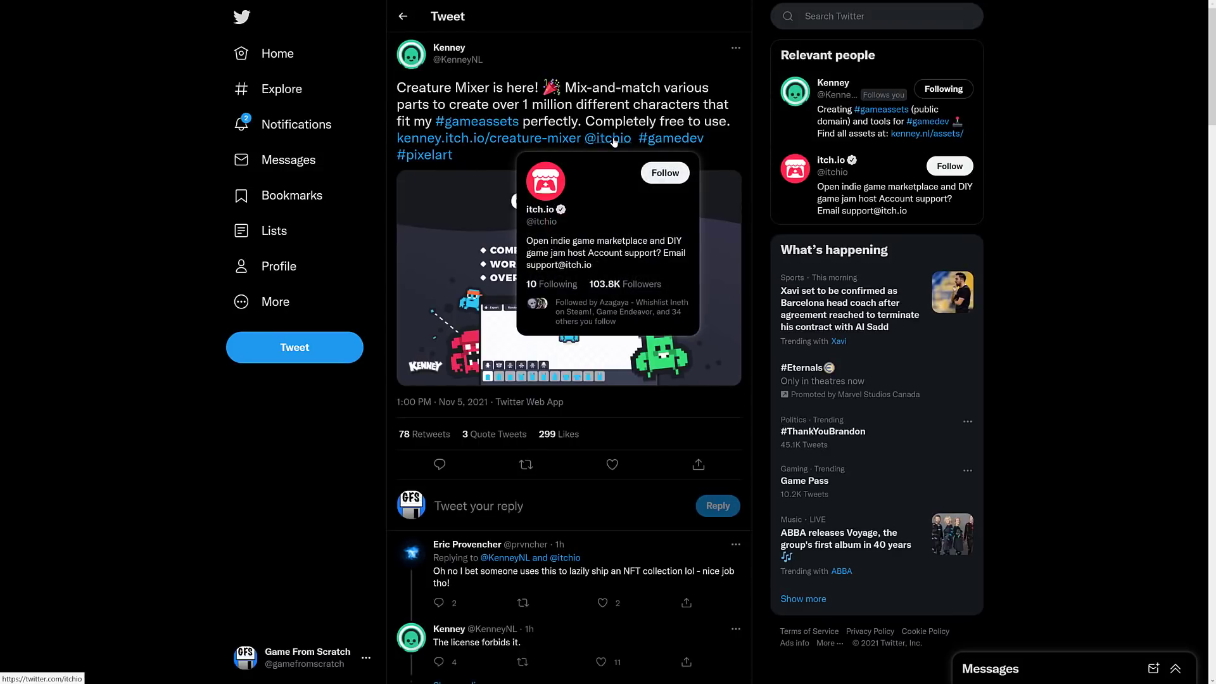